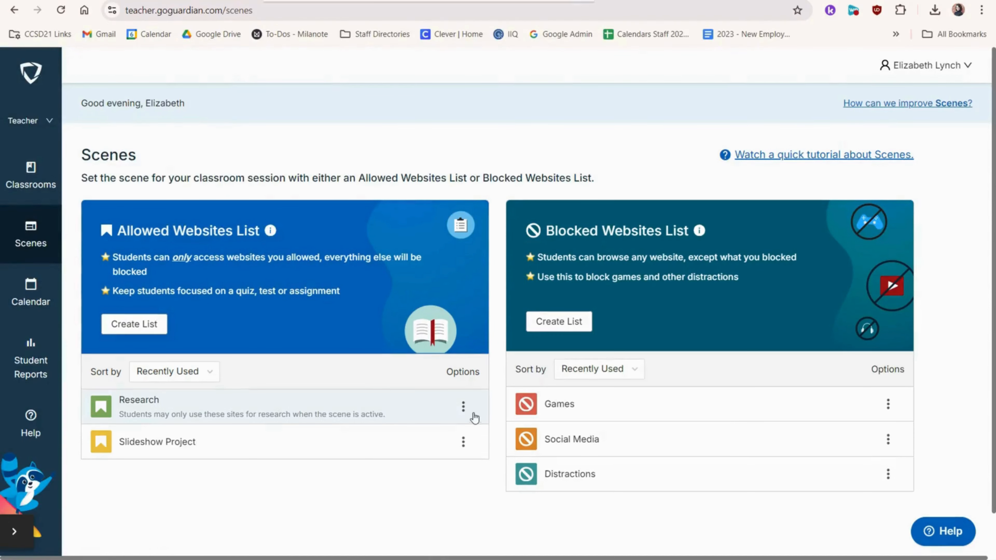
Step: Start sharing the Research scene and enter the recipient's school e-mail address
{"action": "left_click", "coordinate": [464, 408]}
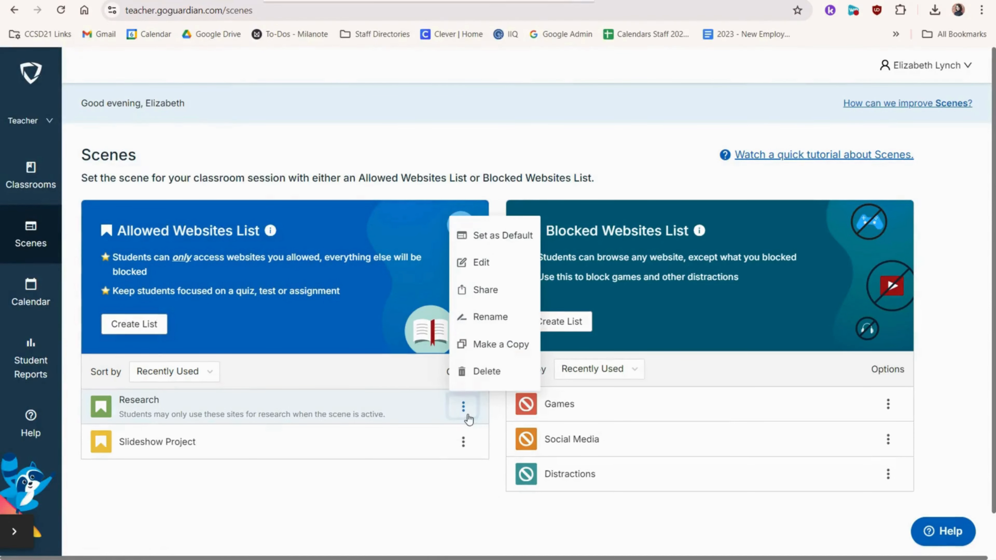
{"action": "left_click", "coordinate": [484, 290]}
{"action": "left_click", "coordinate": [379, 297]}
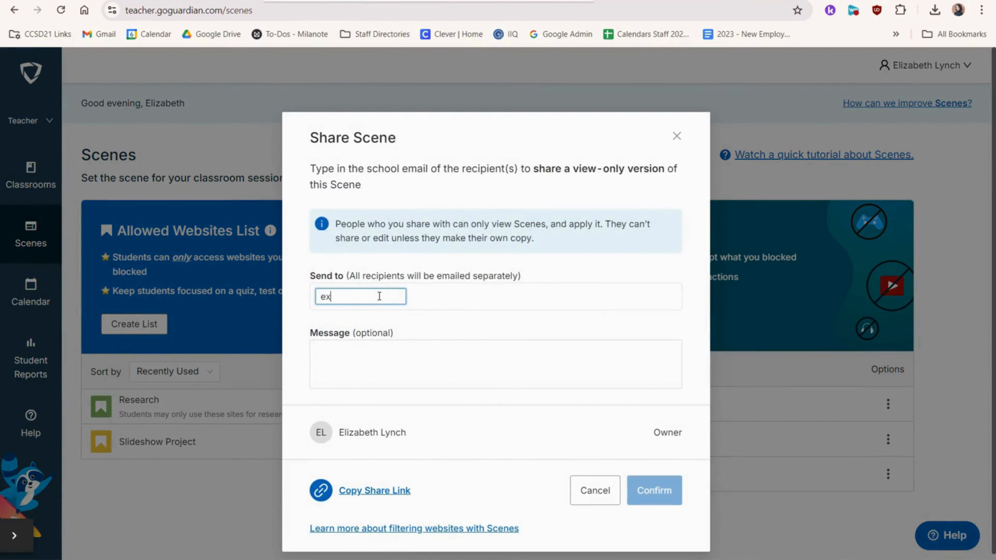
Step: Paste the message "Here are the websites I allow for the research project." and confirm the share
{"action": "left_click", "coordinate": [402, 356]}
{"action": "type", "text": "Here are the websites I allow for the research project."}
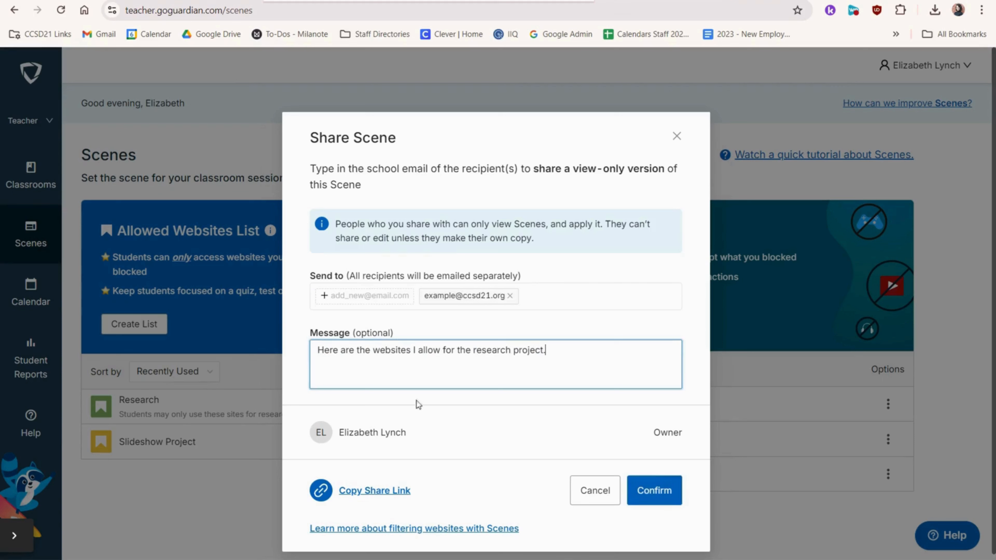
{"action": "left_click", "coordinate": [664, 502]}
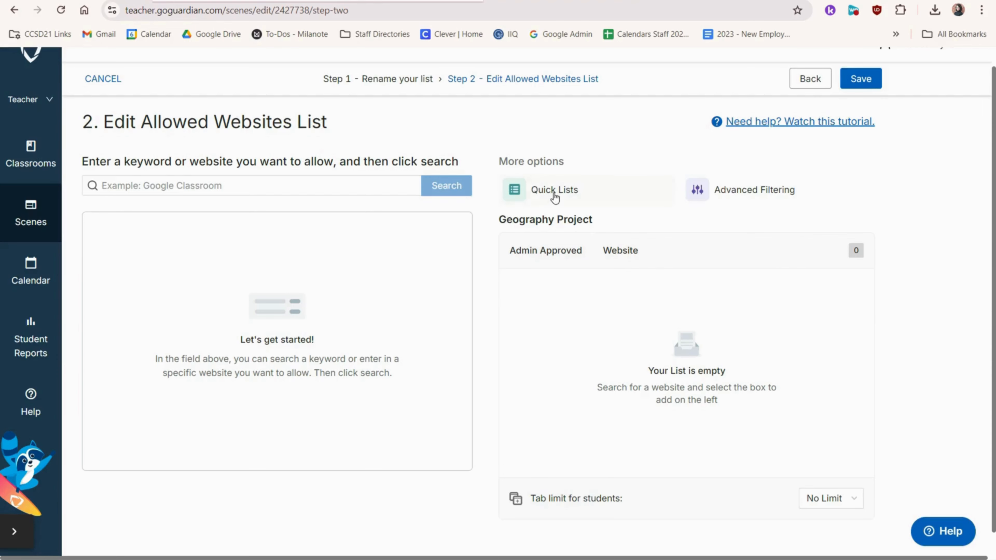
Step: Add the Pear Deck quick list to the Geography Project allowed websites list
{"action": "left_click", "coordinate": [554, 193]}
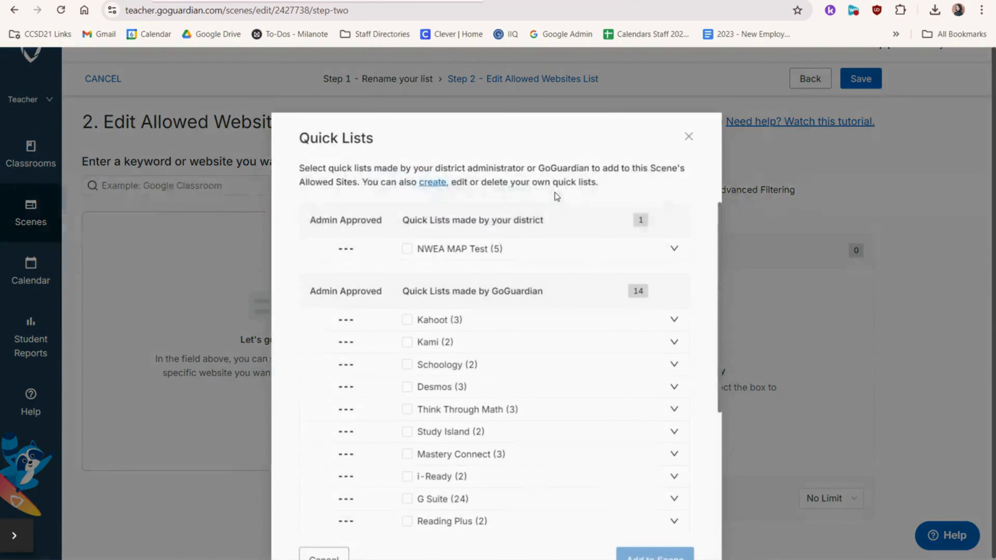
{"action": "scroll", "coordinate": [706, 373], "scroll_direction": "down", "scroll_amount": 5}
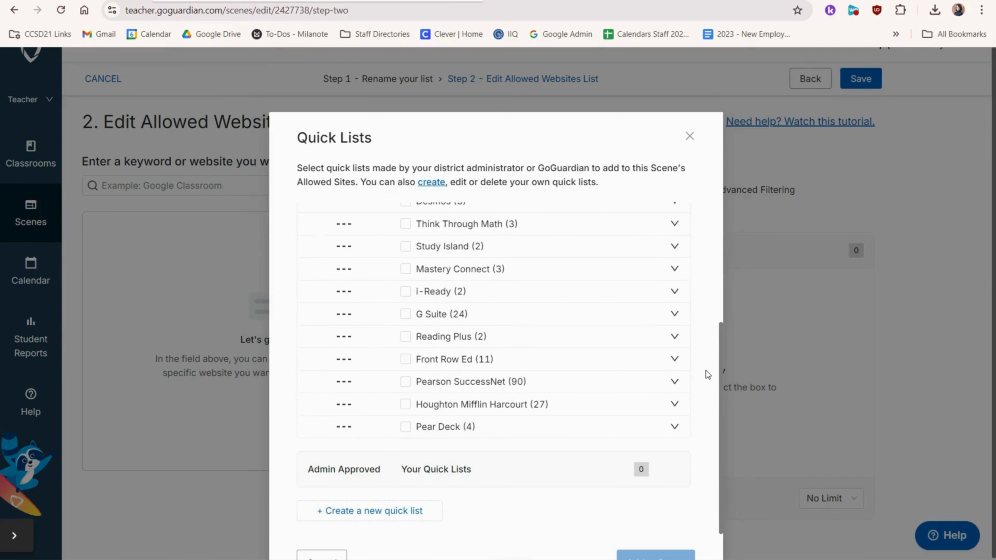
{"action": "left_click", "coordinate": [674, 429]}
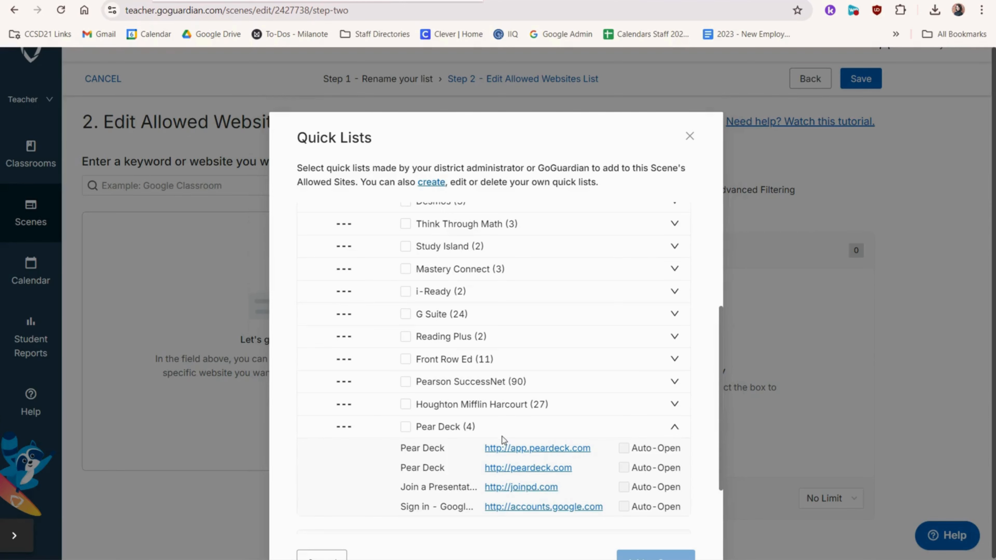
{"action": "left_click", "coordinate": [405, 427]}
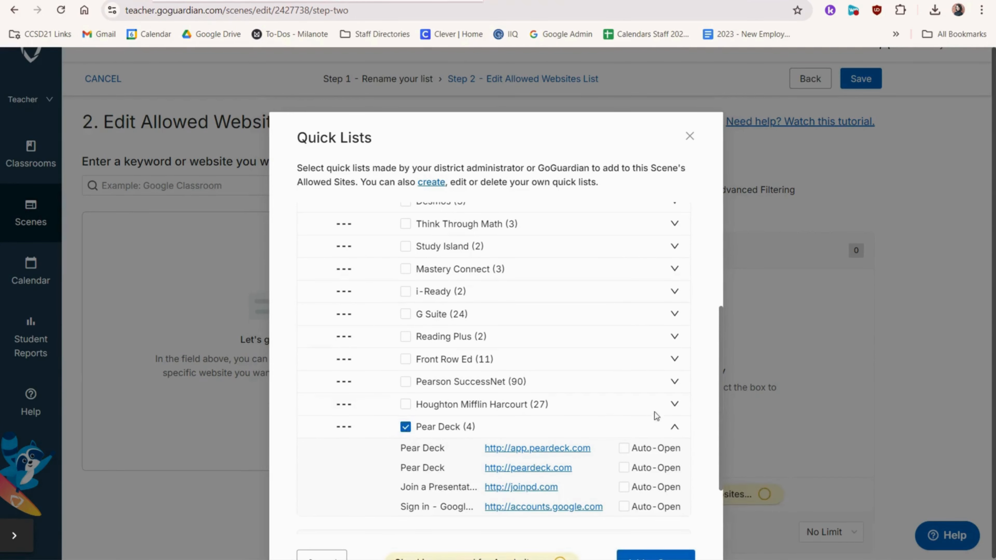
{"action": "scroll", "coordinate": [692, 432], "scroll_direction": "down", "scroll_amount": 3}
{"action": "left_click", "coordinate": [671, 516]}
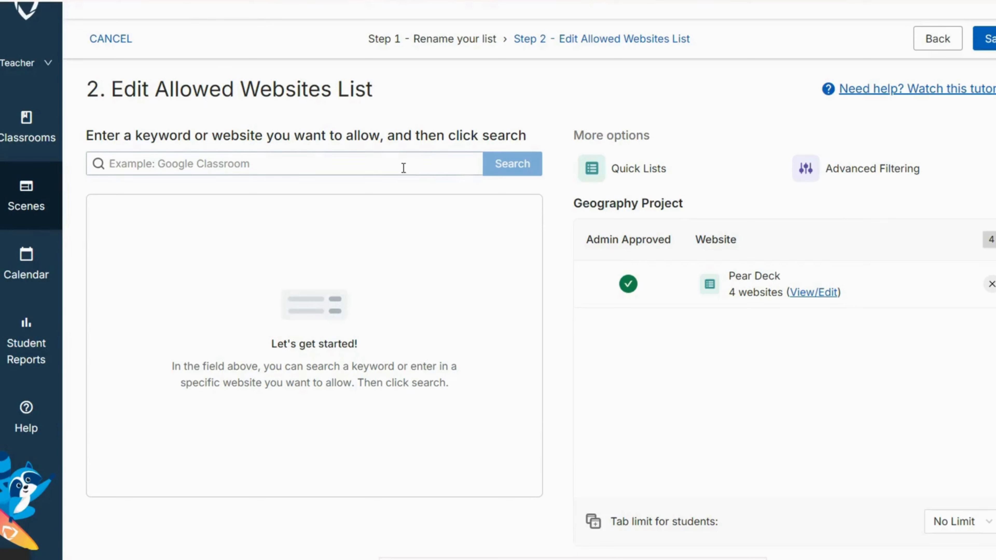
Step: Search for classroom.google.com and add the Google Classroom sign-in site to the allowed list
{"action": "left_click", "coordinate": [404, 168]}
{"action": "type", "text": "cl"}
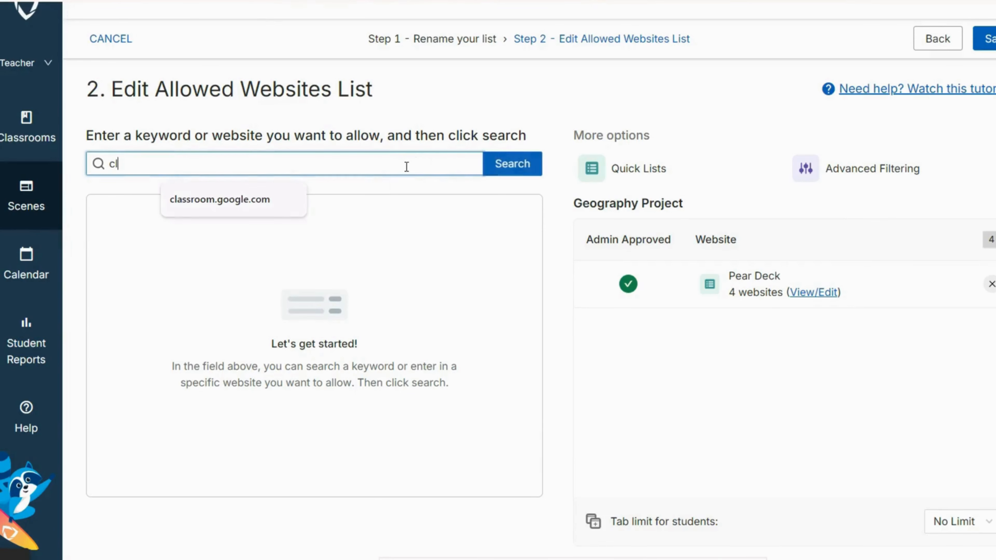
{"action": "type", "text": "assroom.google.com"}
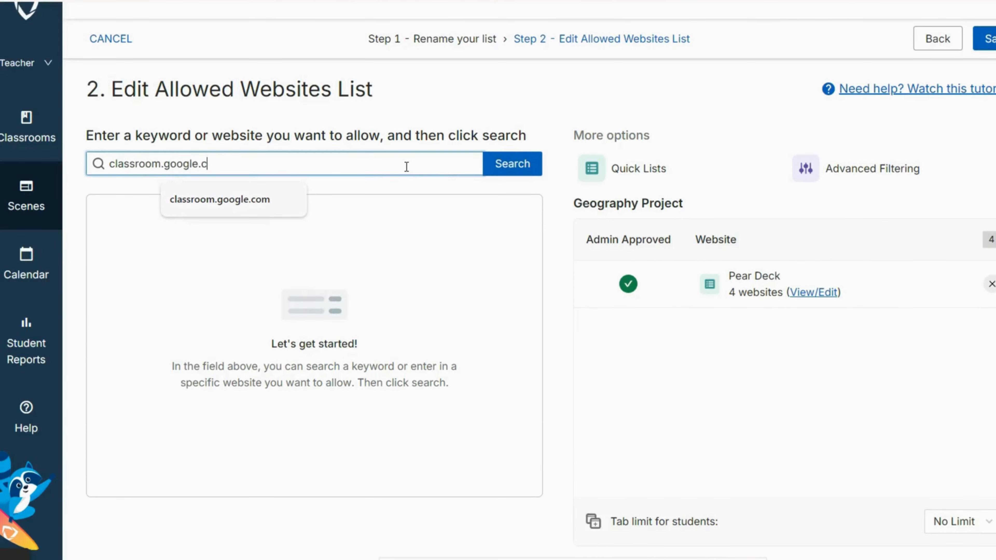
{"action": "key", "text": "Return"}
{"action": "left_click", "coordinate": [509, 253]}
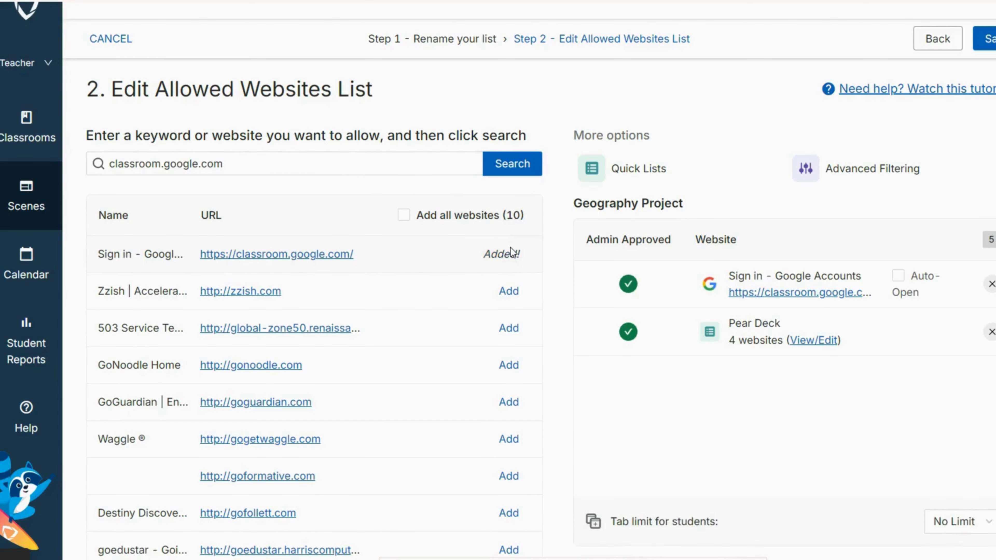
Step: Search for accounts.google.com and add the Google Accounts sign-in site to the allowed list
{"action": "left_click", "coordinate": [351, 165]}
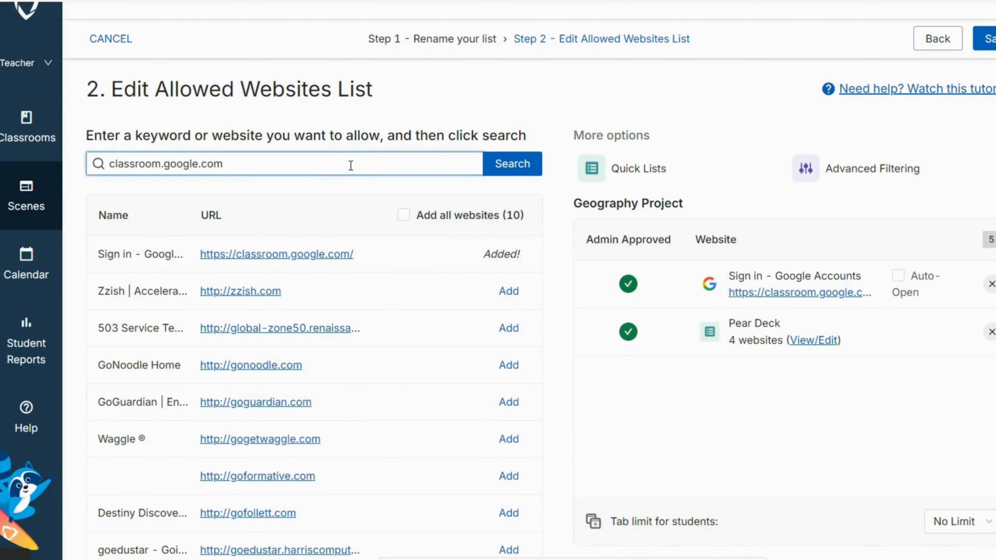
{"action": "key", "text": "ctrl+a"}
{"action": "type", "text": "accounts.google.com"}
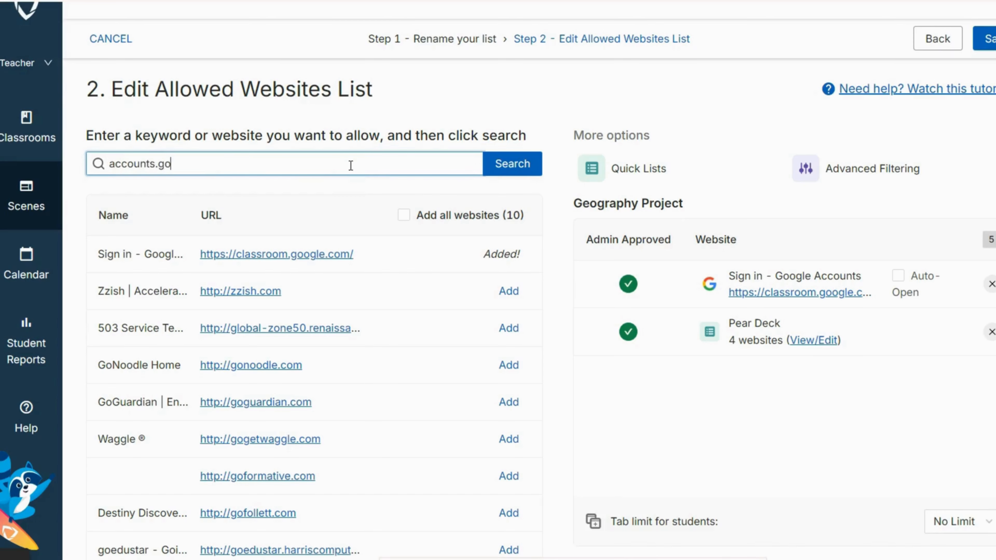
{"action": "key", "text": "Return"}
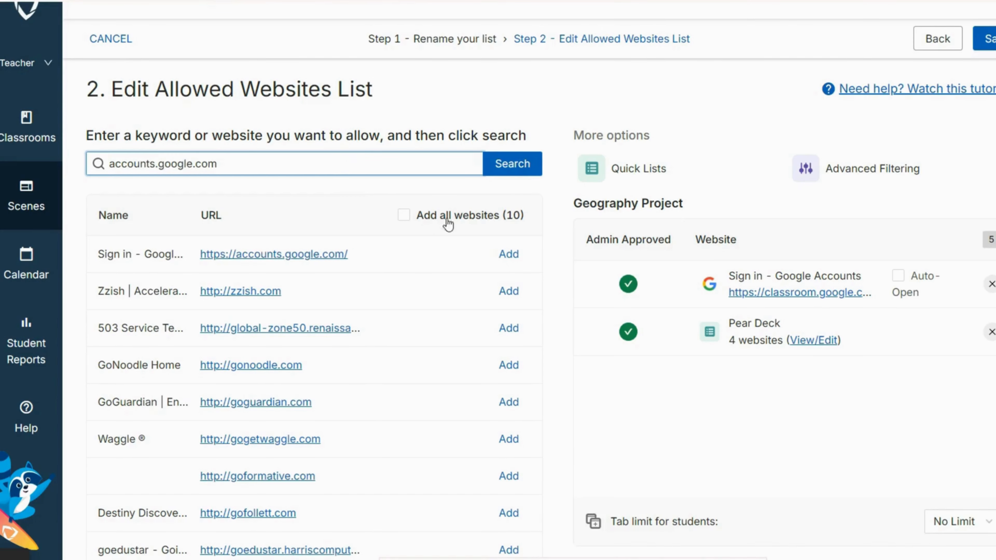
{"action": "left_click", "coordinate": [508, 254]}
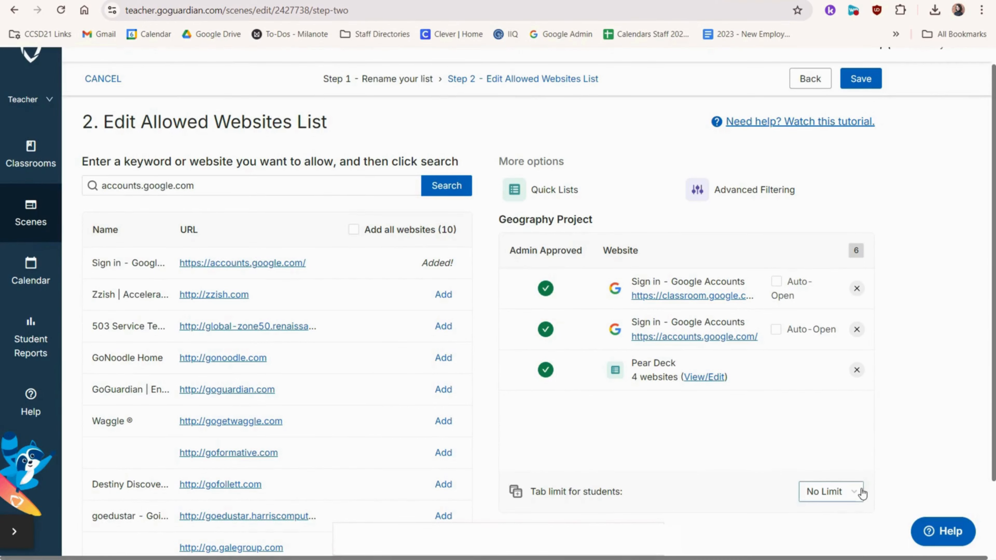
Step: Set the tab limit for students to 9
{"action": "left_click", "coordinate": [863, 490]}
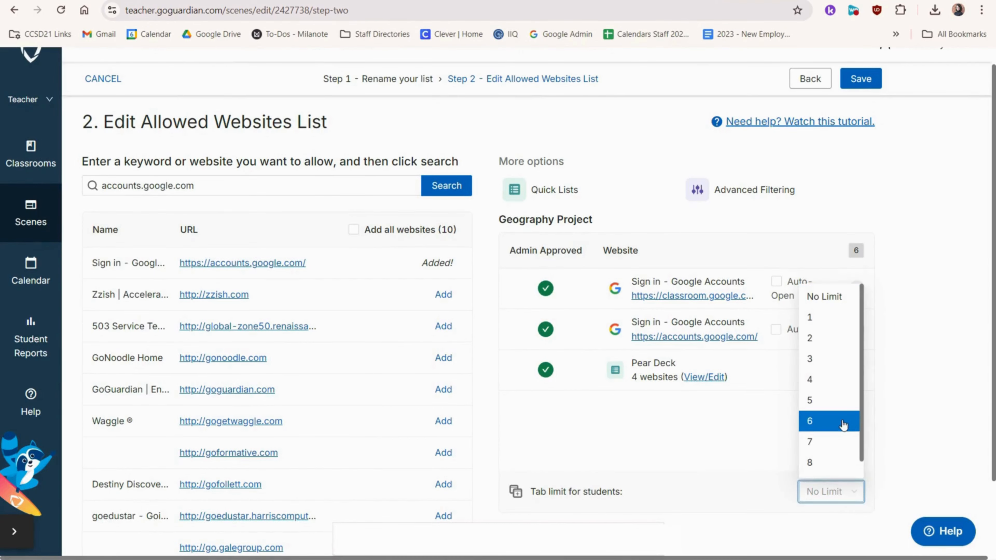
{"action": "scroll", "coordinate": [842, 425], "scroll_direction": "down", "scroll_amount": 1}
{"action": "scroll", "coordinate": [843, 425], "scroll_direction": "up", "scroll_amount": 1}
{"action": "scroll", "coordinate": [842, 425], "scroll_direction": "down", "scroll_amount": 1}
{"action": "scroll", "coordinate": [843, 425], "scroll_direction": "up", "scroll_amount": 1}
{"action": "scroll", "coordinate": [842, 425], "scroll_direction": "down", "scroll_amount": 1}
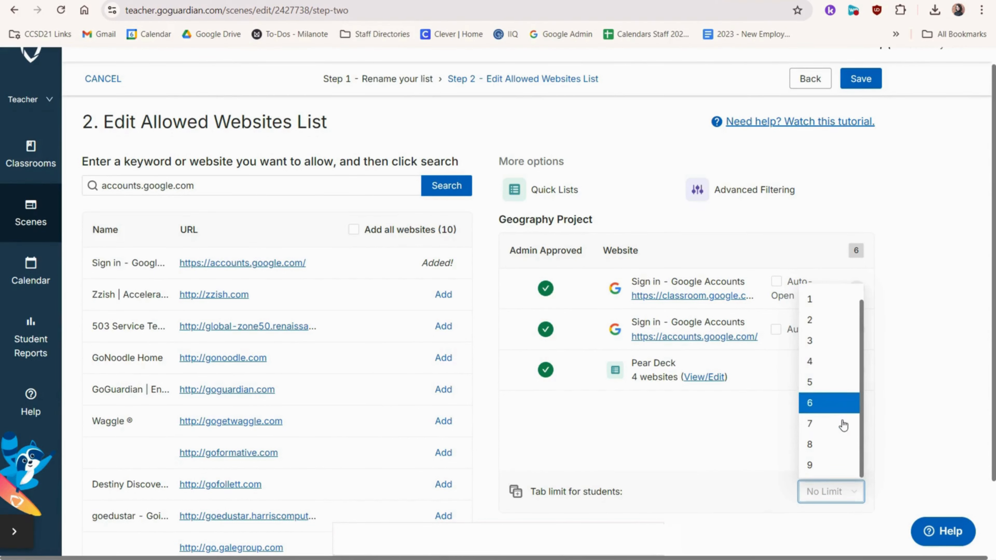
{"action": "left_click", "coordinate": [843, 463]}
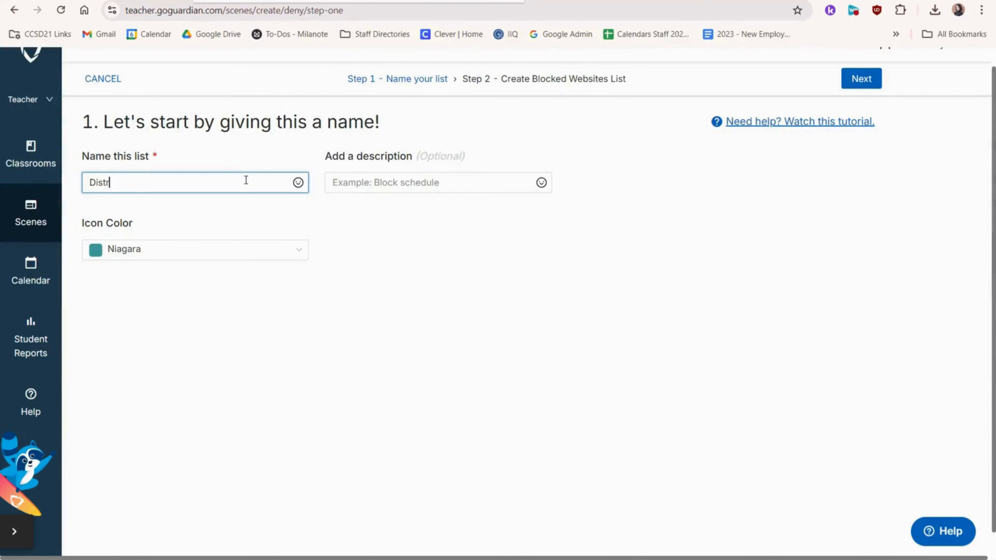
Step: Name the new blocked websites list Distractions, set its icon color to Denim, and continue
{"action": "type", "text": "ractions"}
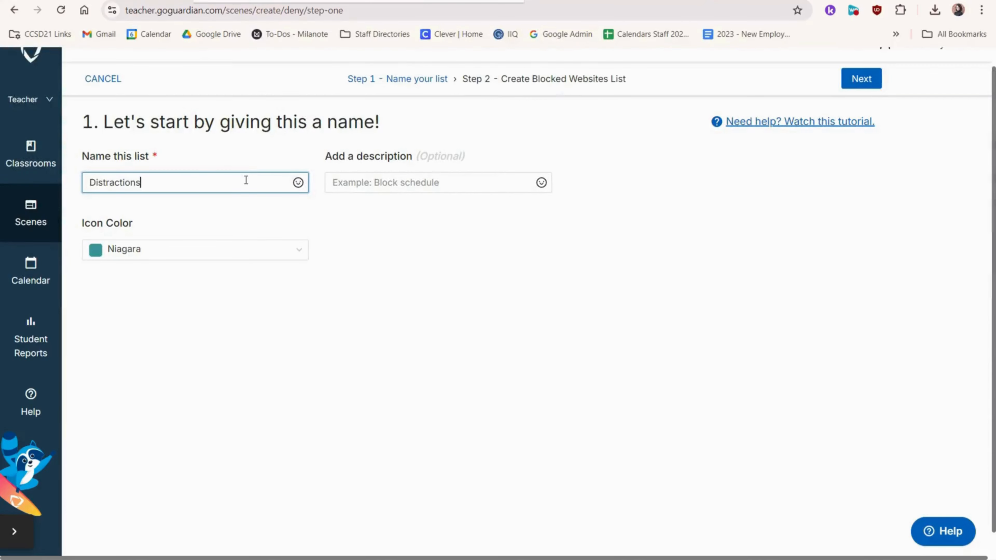
{"action": "left_click", "coordinate": [288, 255]}
{"action": "left_click", "coordinate": [261, 380]}
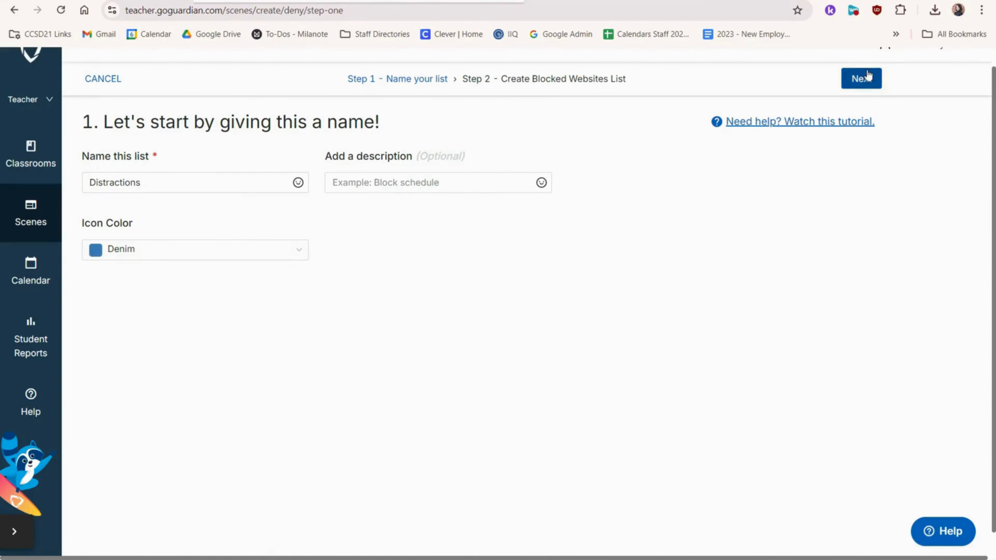
{"action": "left_click", "coordinate": [867, 79]}
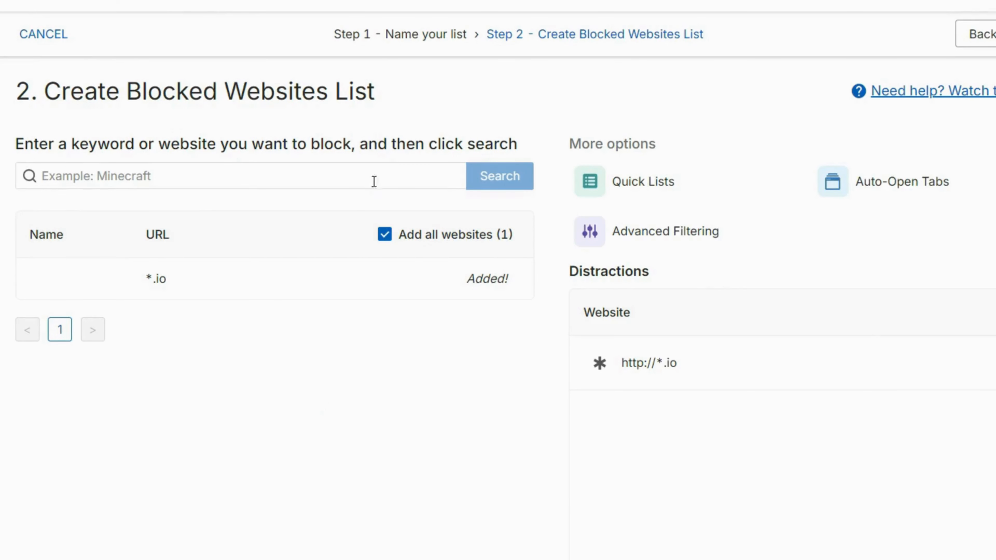
Step: Search for *unblocked and add it to the Distractions blocked list
{"action": "left_click", "coordinate": [379, 169]}
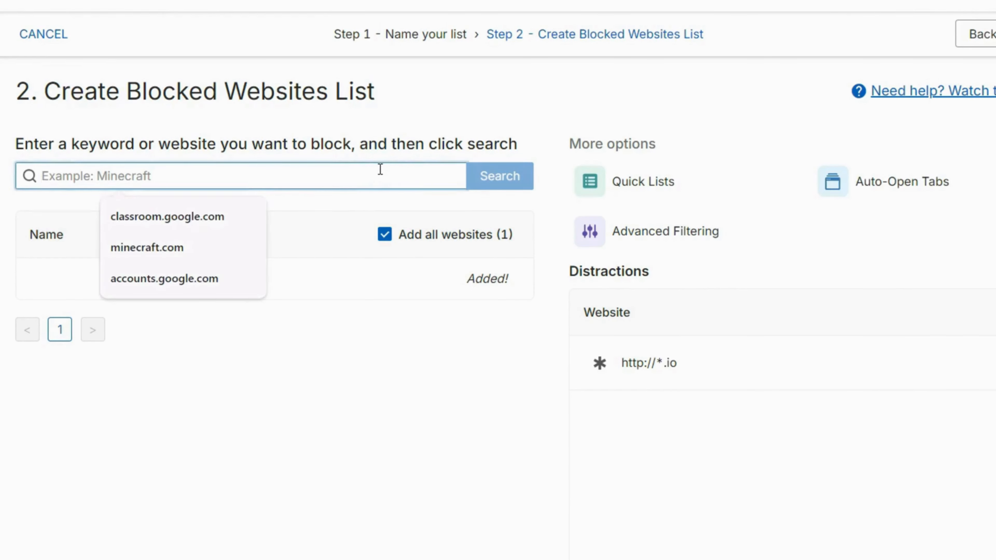
{"action": "type", "text": "*"}
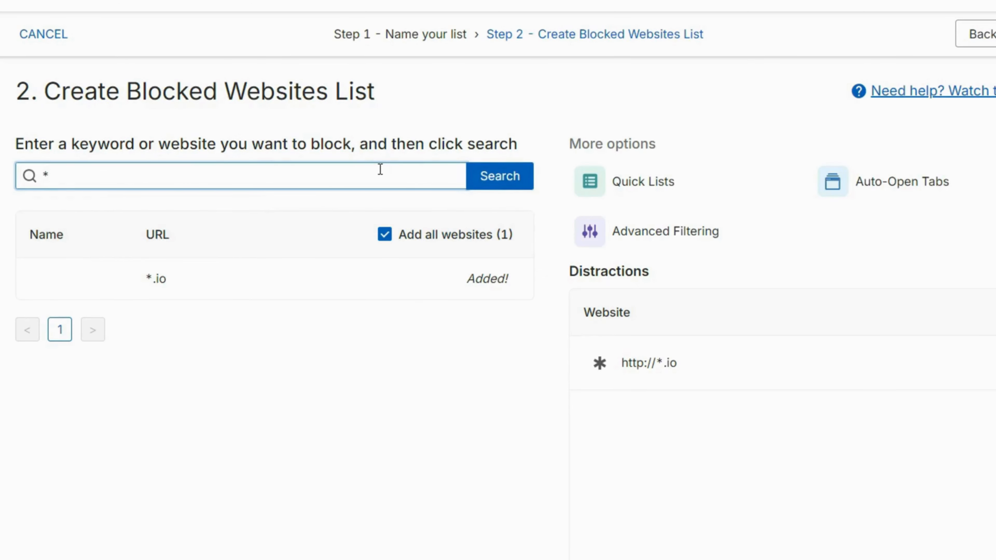
{"action": "type", "text": "unblocked"}
{"action": "left_click", "coordinate": [525, 178]}
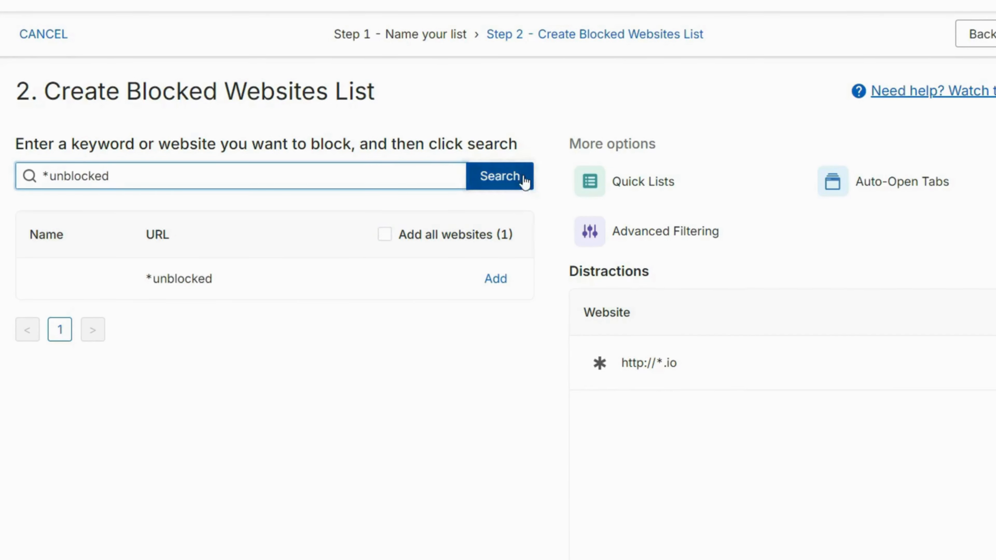
{"action": "left_click", "coordinate": [499, 279]}
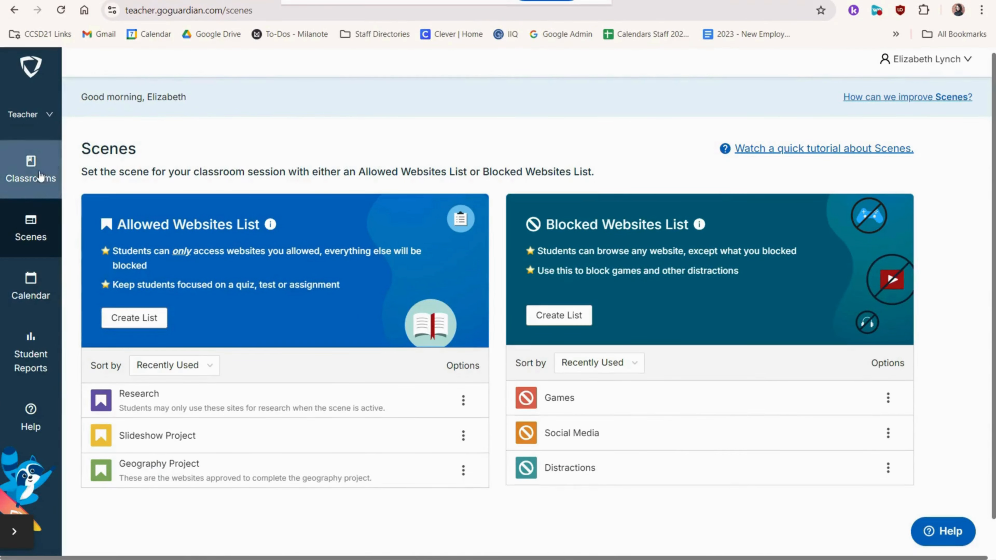
Step: Start a class session for Middle School Social Studies
{"action": "left_click", "coordinate": [40, 177]}
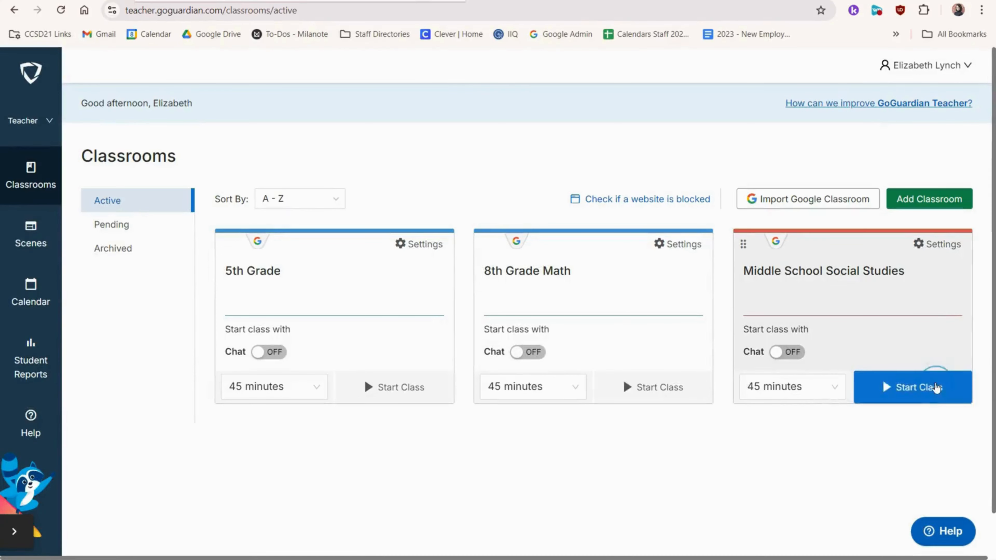
{"action": "left_click", "coordinate": [917, 313]}
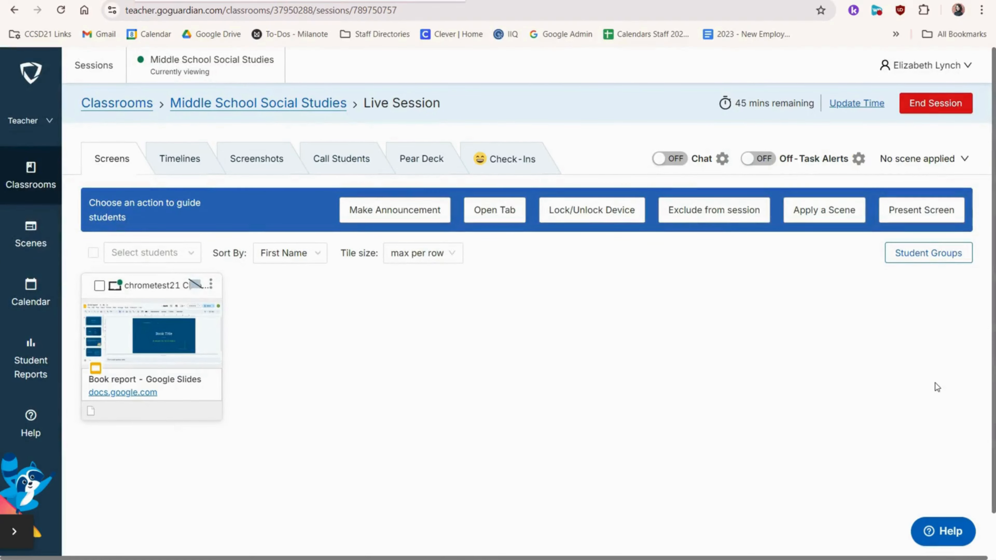
Step: Send the announcement "Good morning!" to all students in the session
{"action": "left_click", "coordinate": [382, 218]}
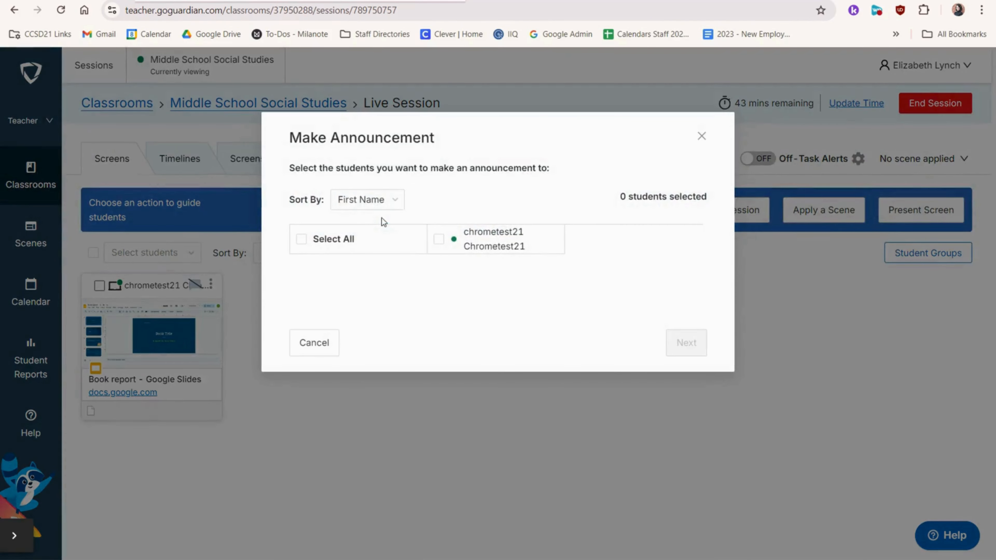
{"action": "left_click", "coordinate": [439, 238]}
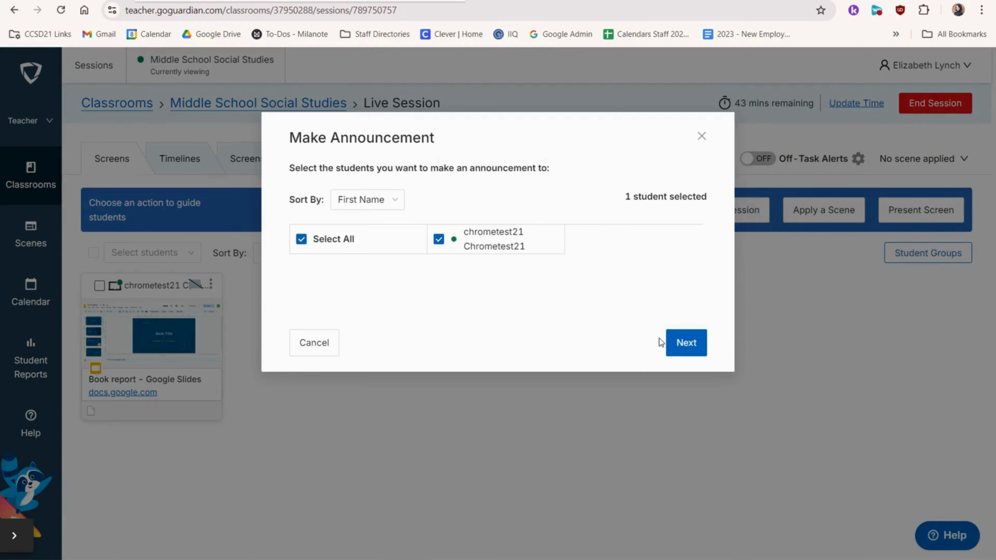
{"action": "left_click", "coordinate": [686, 343]}
{"action": "type", "text": "Good morning!"}
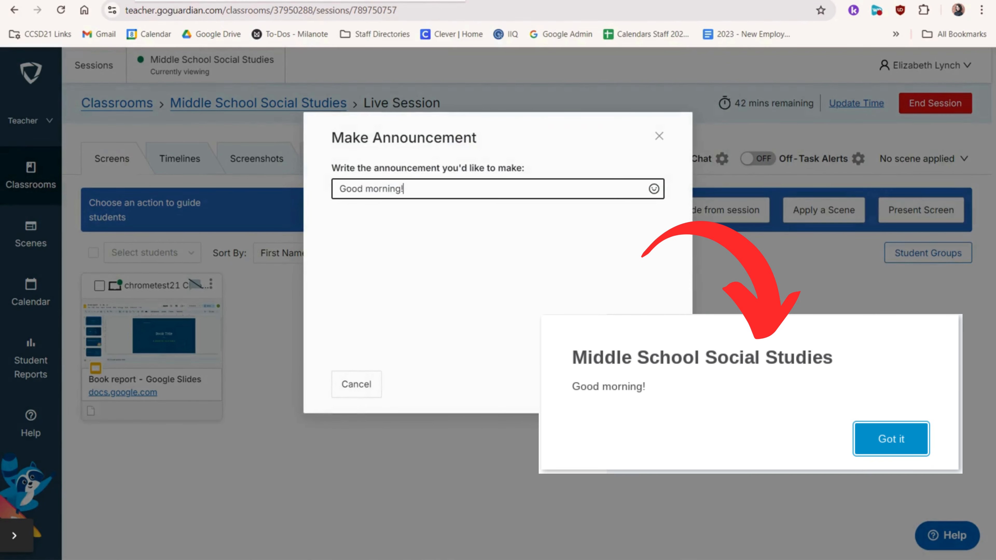
{"action": "left_click", "coordinate": [615, 386]}
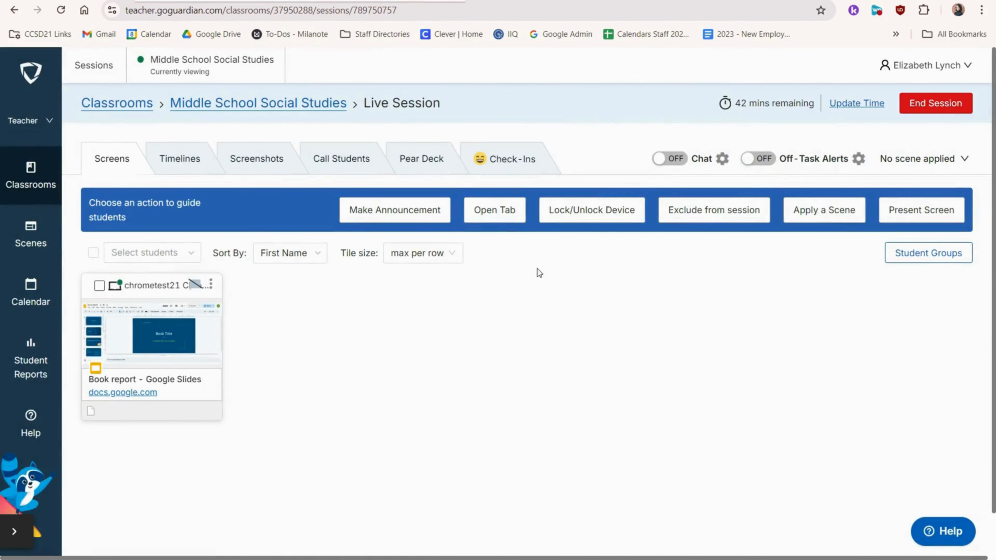
Step: Open ccsd21.org as a new tab on all students' devices
{"action": "left_click", "coordinate": [506, 212]}
{"action": "left_click", "coordinate": [443, 243]}
{"action": "left_click", "coordinate": [687, 341]}
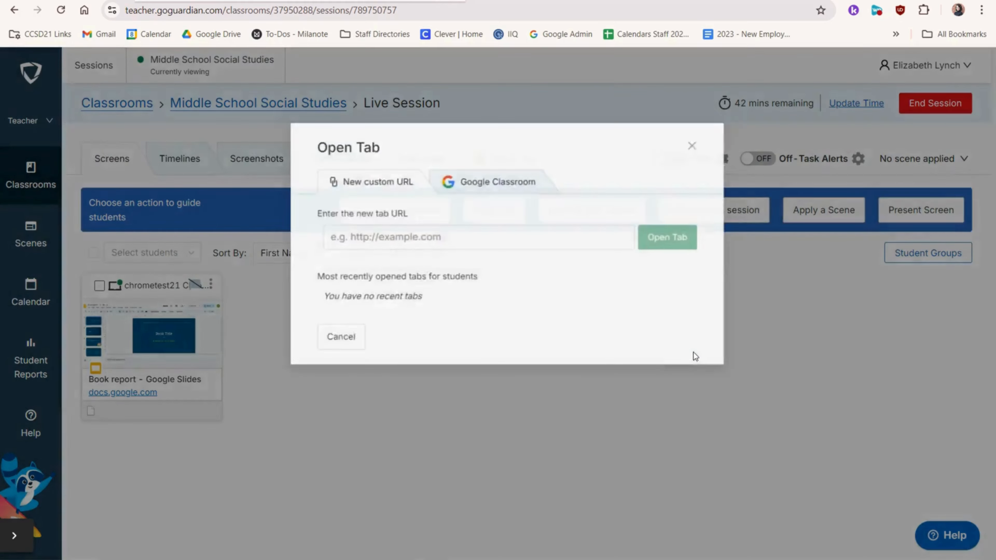
{"action": "type", "text": "ccsd21.org"}
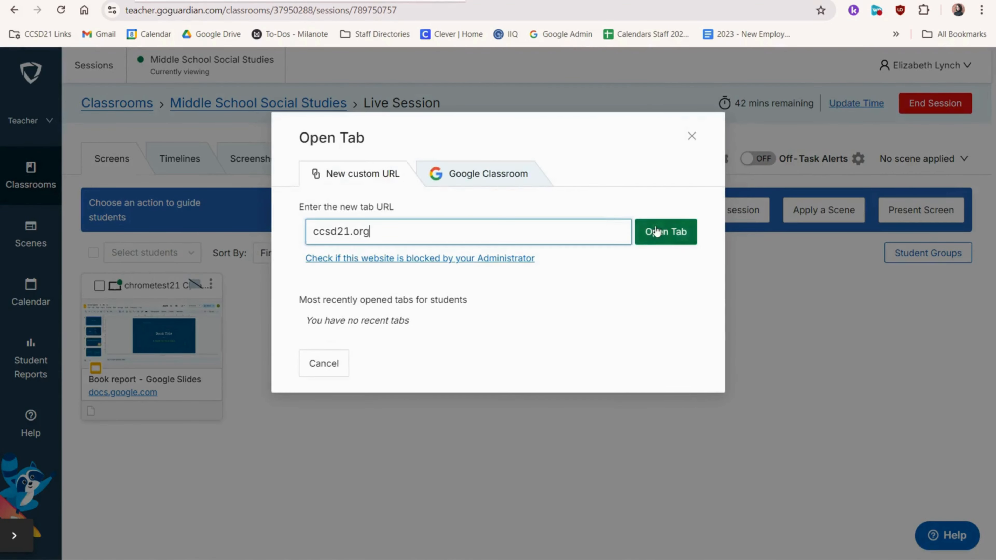
{"action": "left_click", "coordinate": [663, 231]}
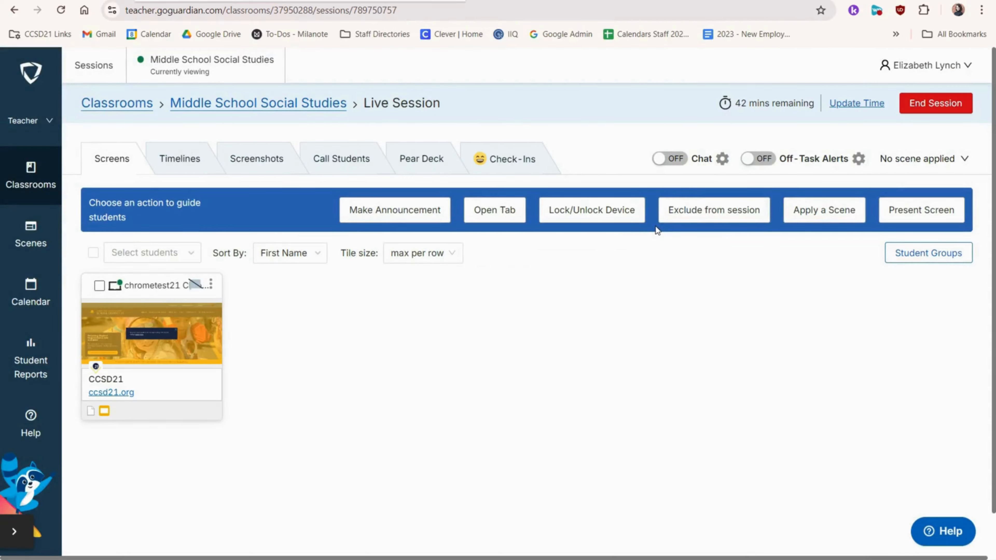
Step: Lock the student's device with a pasted lock screen message
{"action": "left_click", "coordinate": [597, 212]}
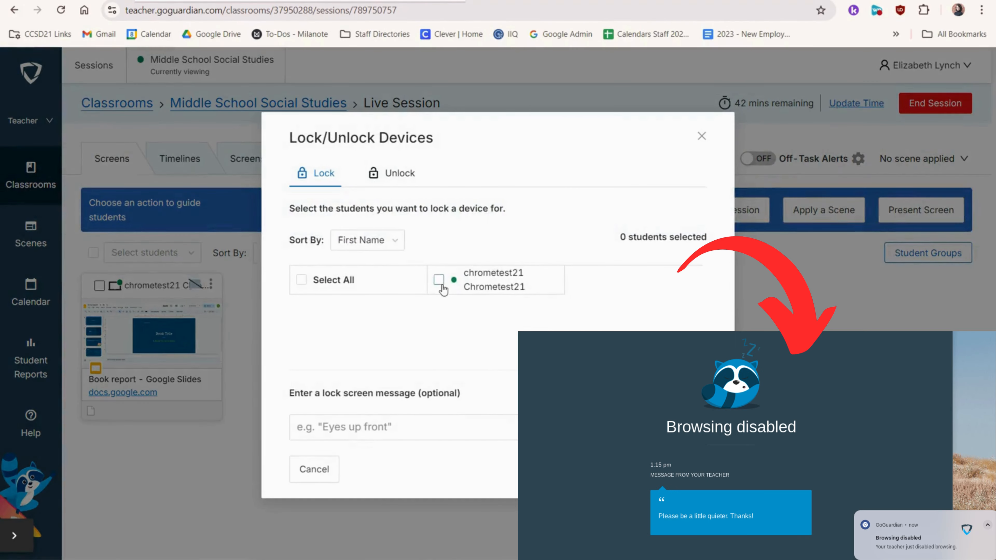
{"action": "left_click", "coordinate": [439, 279]}
{"action": "type", "text": "Please be a little quieter. Thanks!"}
{"action": "left_click", "coordinate": [670, 475]}
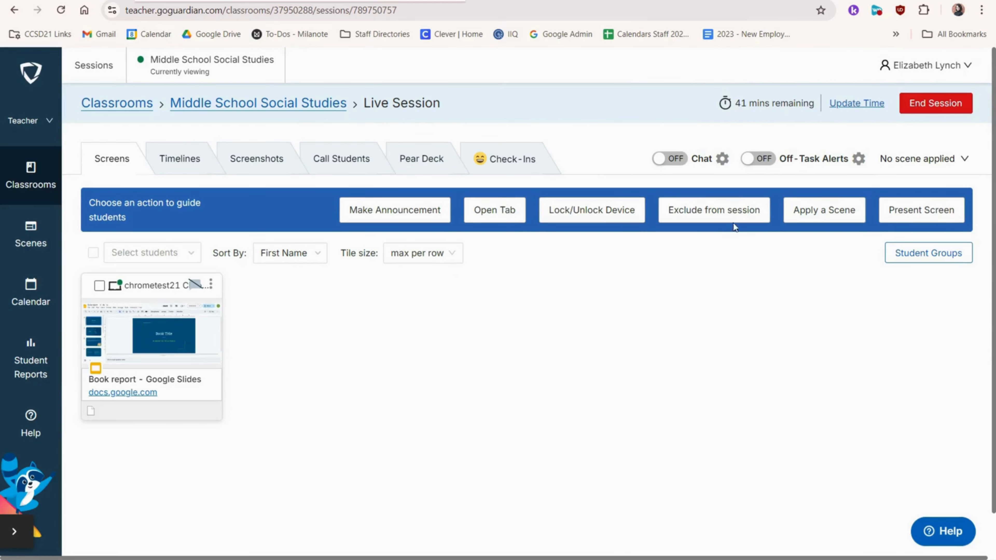
{"action": "left_click", "coordinate": [738, 217]}
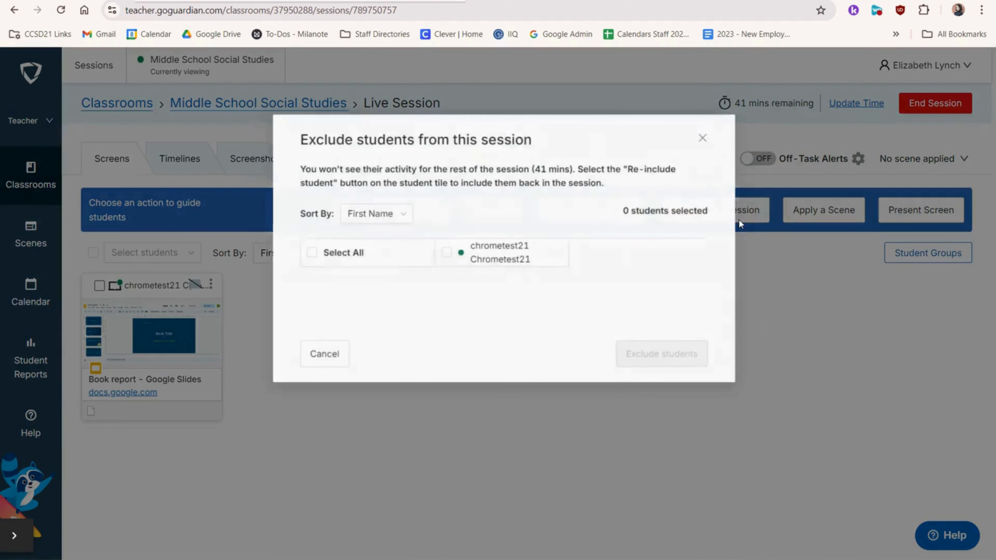
{"action": "left_click", "coordinate": [438, 253]}
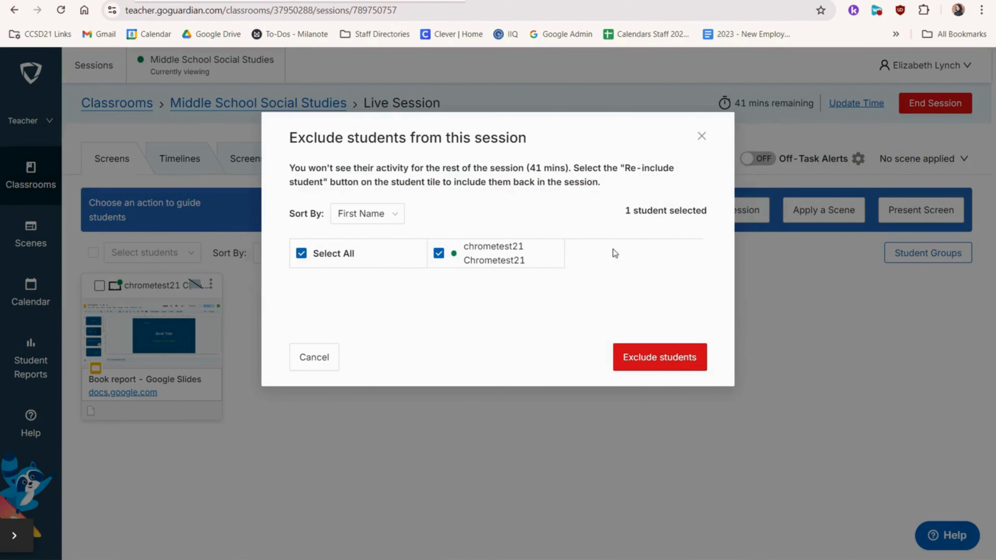
{"action": "left_click", "coordinate": [702, 136]}
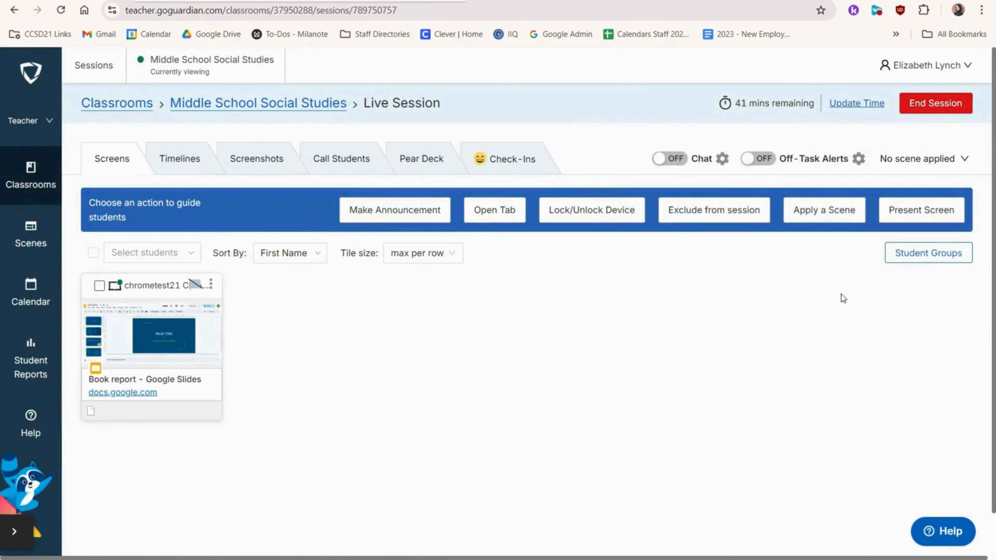
{"action": "left_click", "coordinate": [837, 208]}
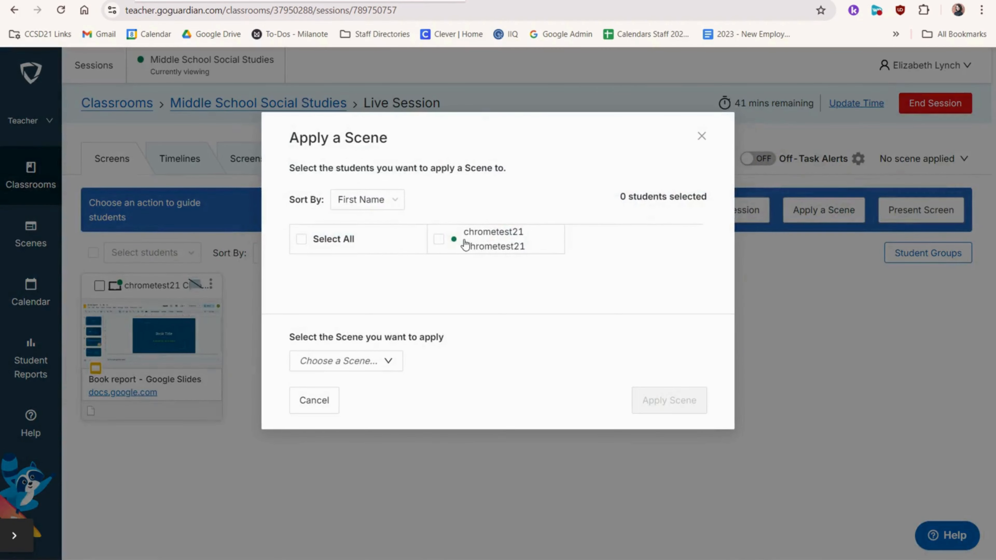
{"action": "left_click", "coordinate": [439, 239]}
{"action": "left_click", "coordinate": [395, 370]}
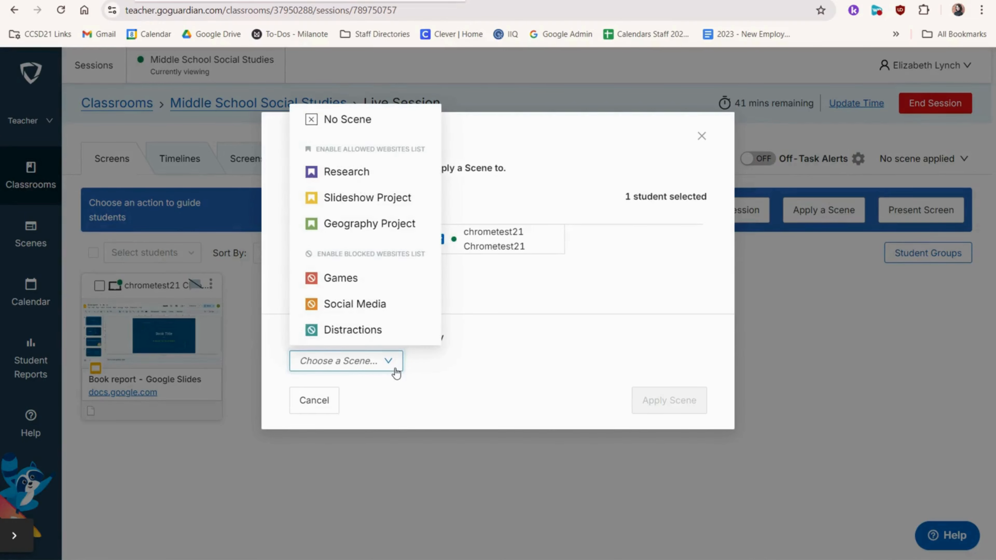
{"action": "left_click", "coordinate": [388, 172]}
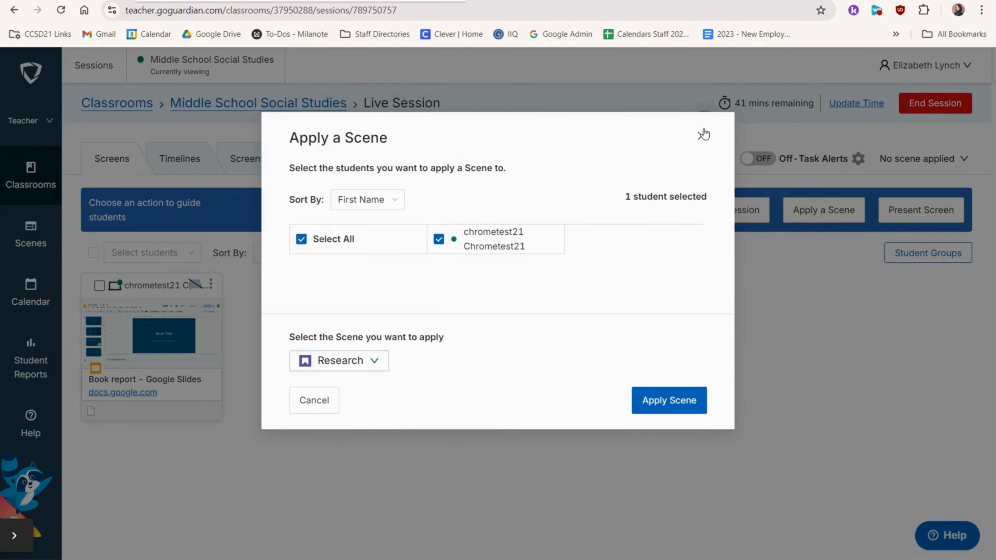
{"action": "left_click", "coordinate": [701, 135]}
Step: Set up a screen presentation with the camera enabled and open the selection of students to present to
{"action": "left_click", "coordinate": [935, 214]}
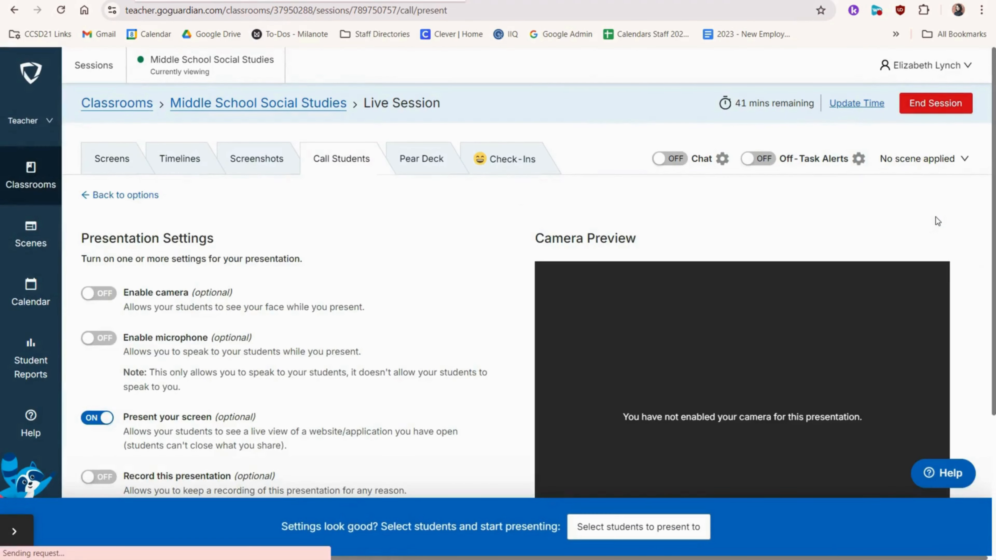
{"action": "left_click", "coordinate": [98, 293]}
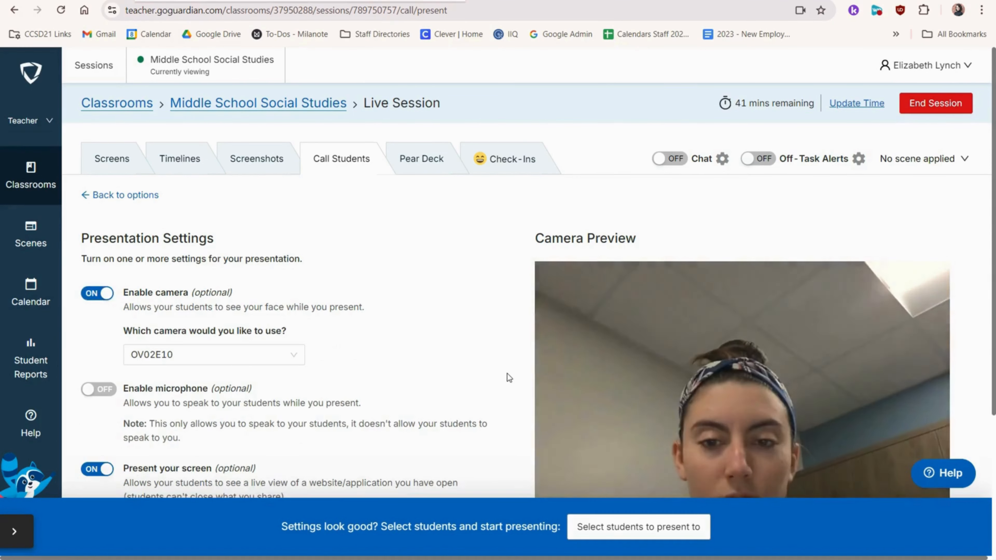
{"action": "scroll", "coordinate": [509, 378], "scroll_direction": "down", "scroll_amount": 1}
{"action": "scroll", "coordinate": [509, 378], "scroll_direction": "down", "scroll_amount": 2}
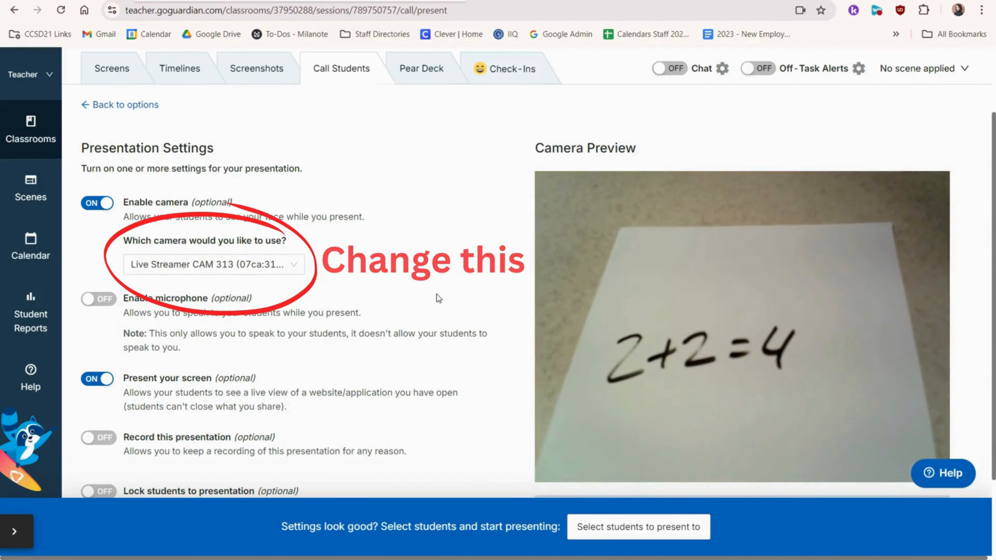
{"action": "left_click", "coordinate": [654, 538]}
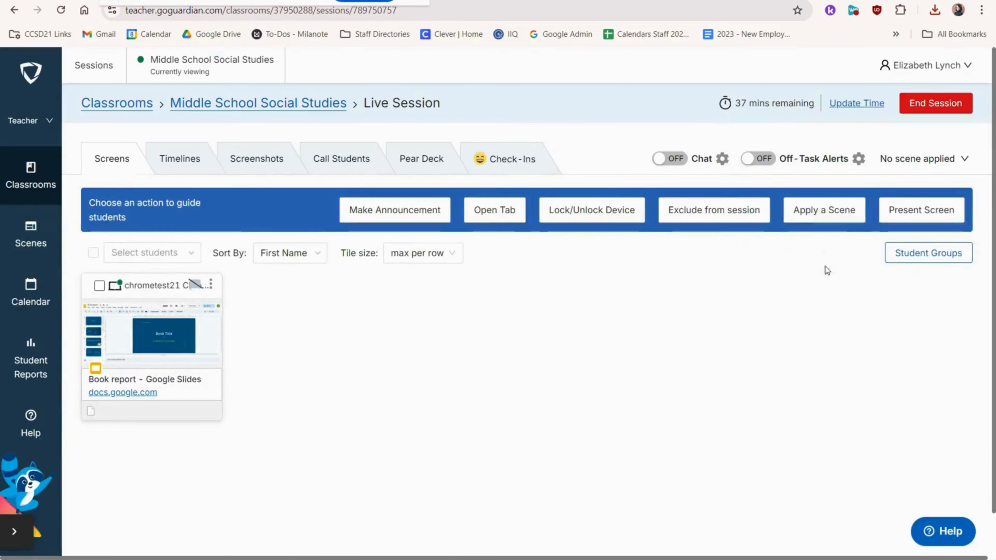
Step: View the Student Groups options, then extend the session time by 30 minutes
{"action": "left_click", "coordinate": [909, 262]}
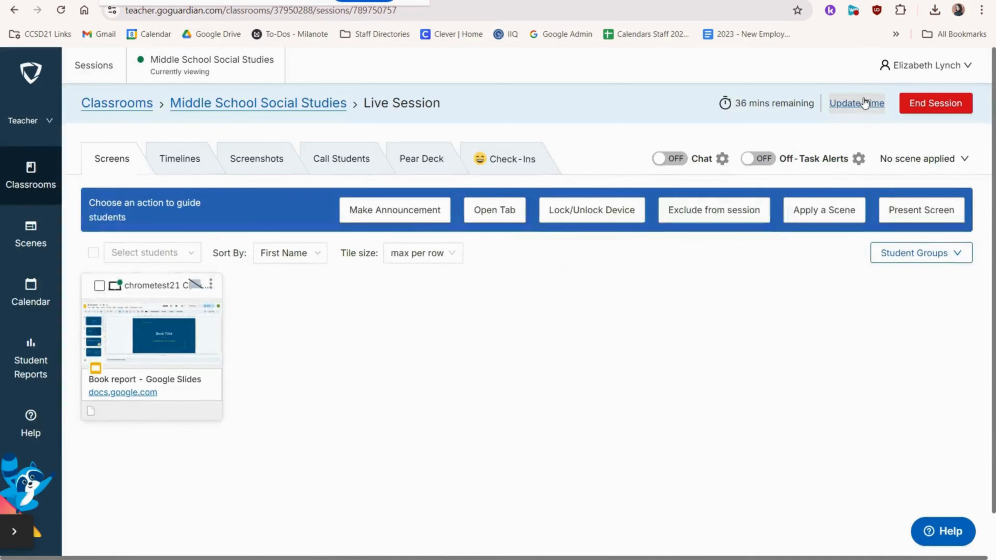
{"action": "left_click", "coordinate": [864, 103]}
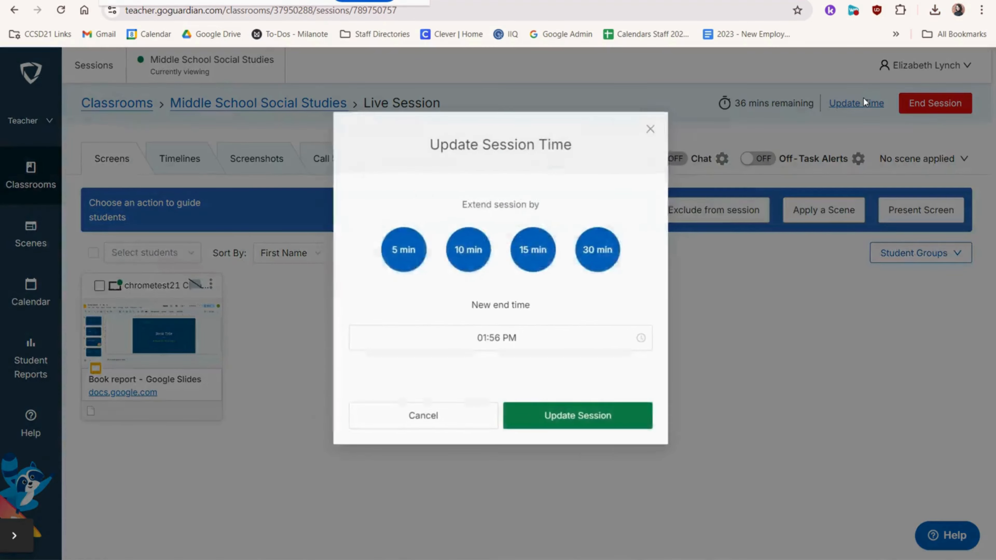
{"action": "left_click", "coordinate": [599, 254]}
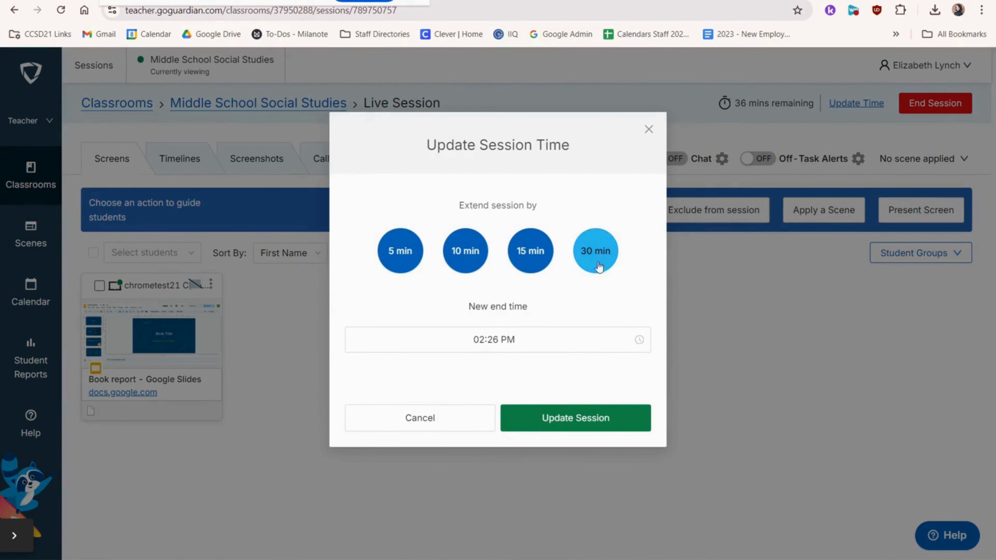
{"action": "left_click", "coordinate": [583, 418]}
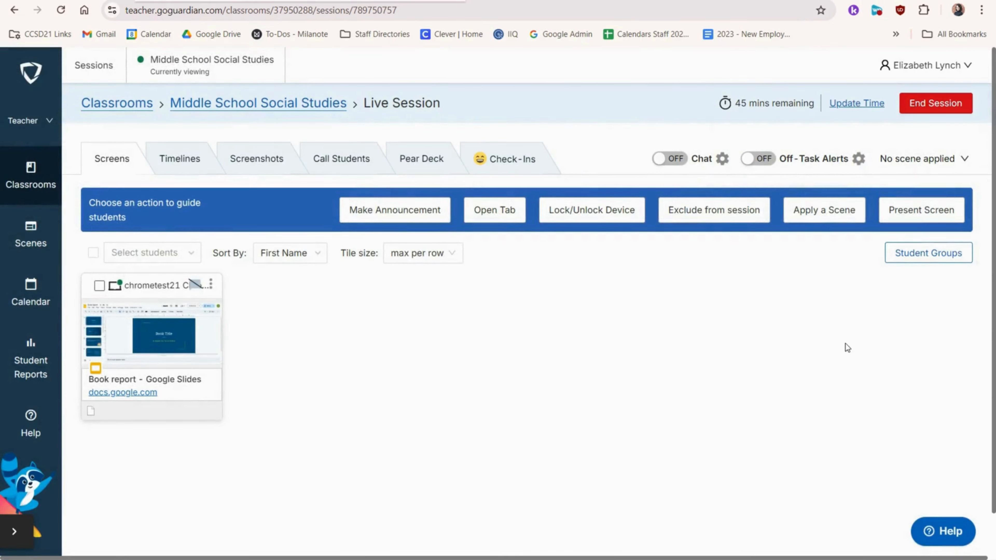
Step: Turn on chat and send the student the message "Do you need help?"
{"action": "left_click", "coordinate": [679, 160]}
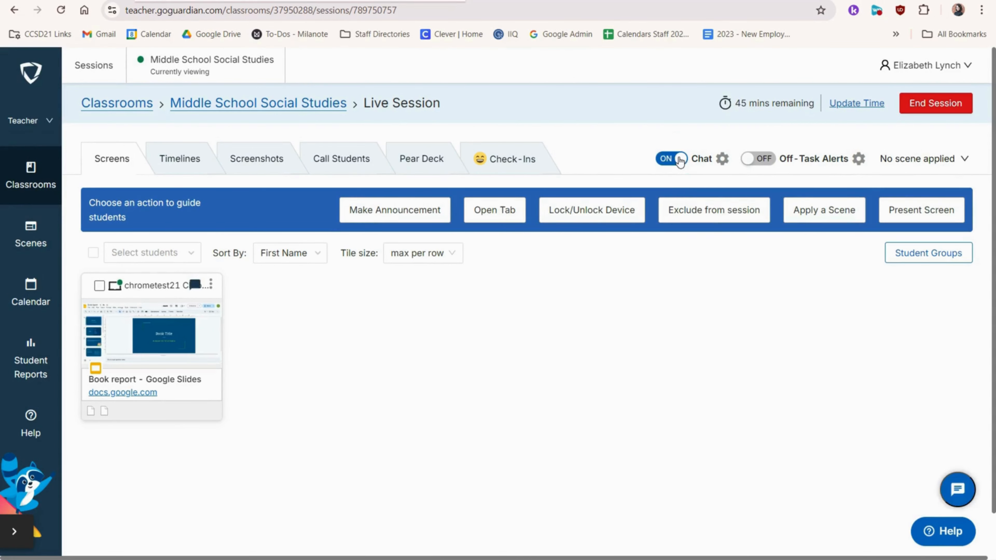
{"action": "left_click", "coordinate": [957, 489]}
{"action": "left_click", "coordinate": [879, 536]}
{"action": "type", "text": "Do you need help?"}
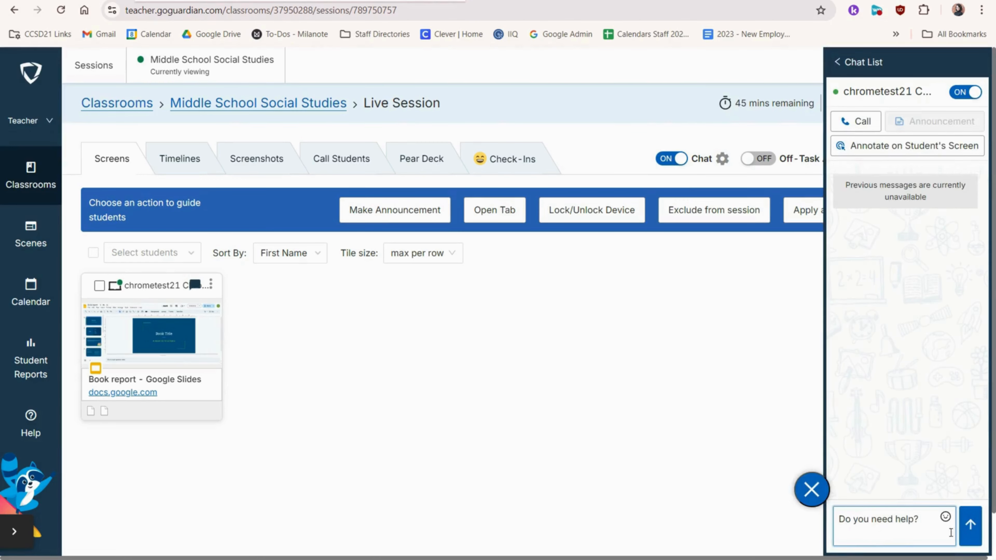
{"action": "left_click", "coordinate": [970, 525]}
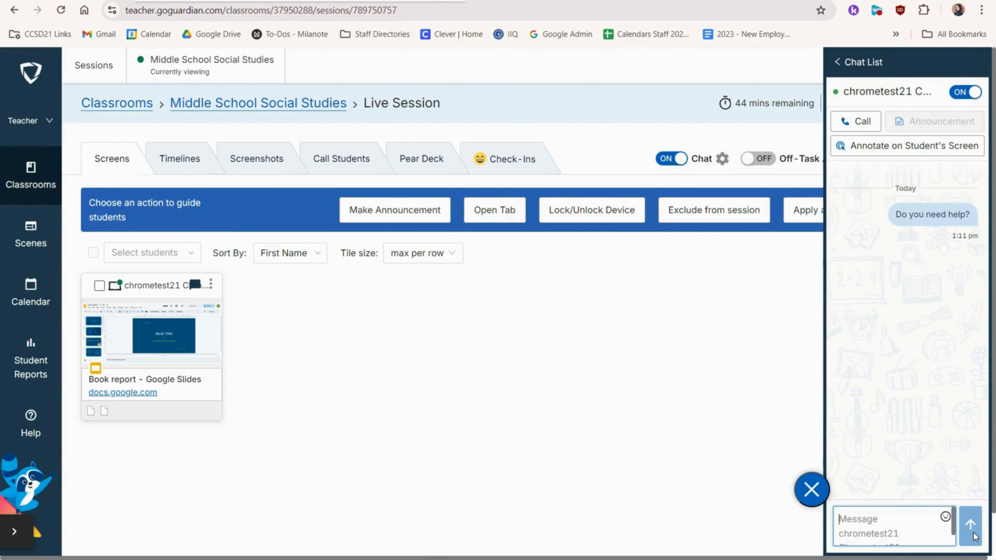
Step: Annotate the student's screen by placing a pointer circle on it
{"action": "left_click", "coordinate": [909, 151]}
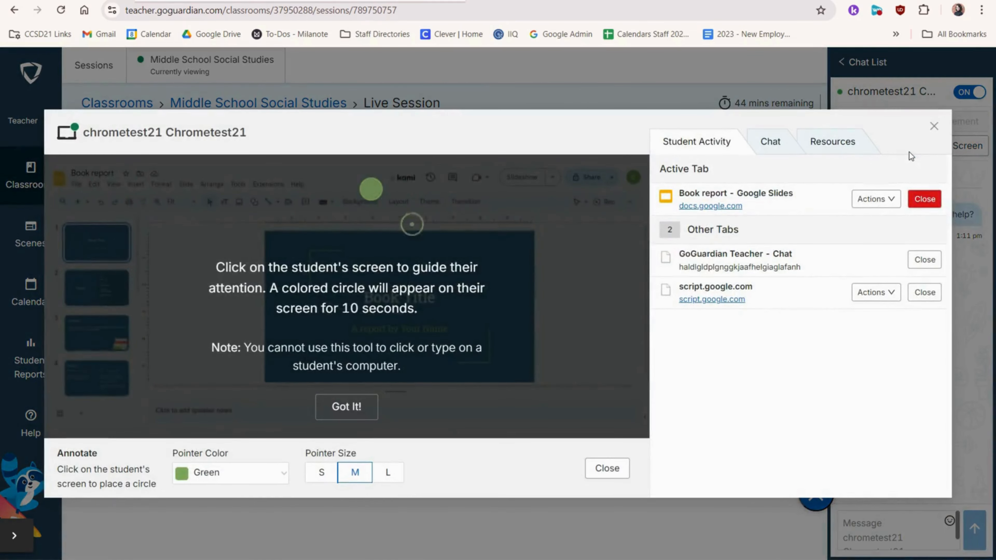
{"action": "left_click", "coordinate": [346, 406]}
{"action": "left_click", "coordinate": [463, 299]}
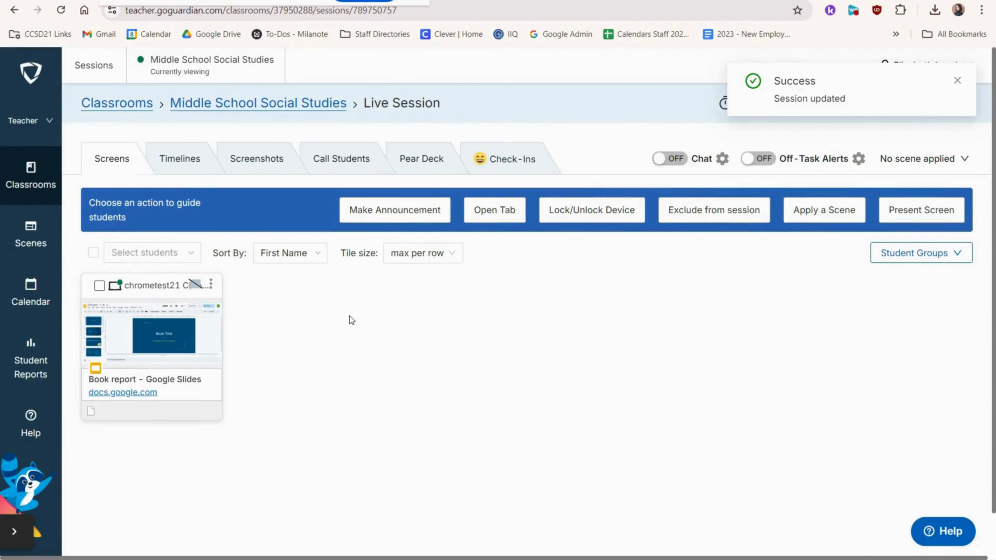
Step: View the session's student activity timeline
{"action": "left_click", "coordinate": [188, 173]}
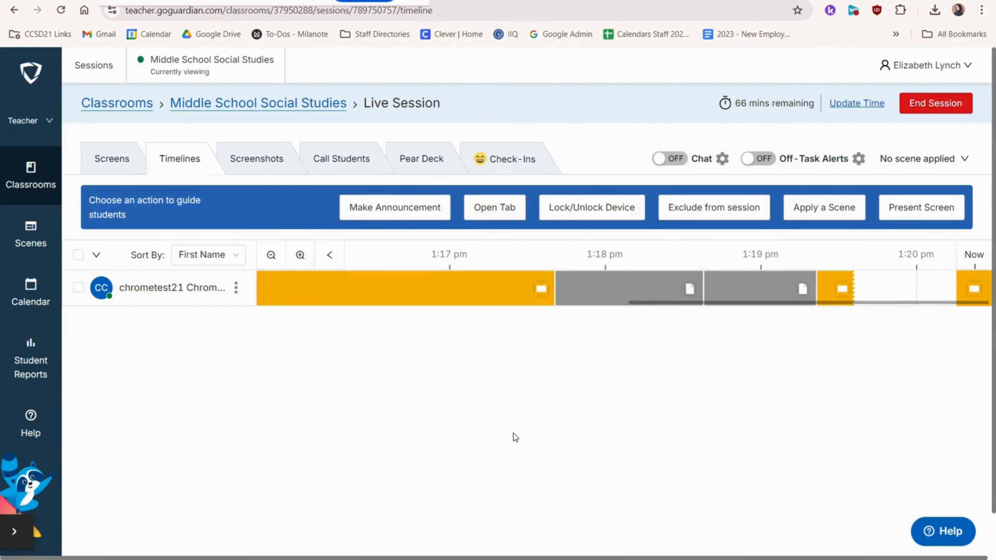
{"action": "left_click", "coordinate": [112, 158]}
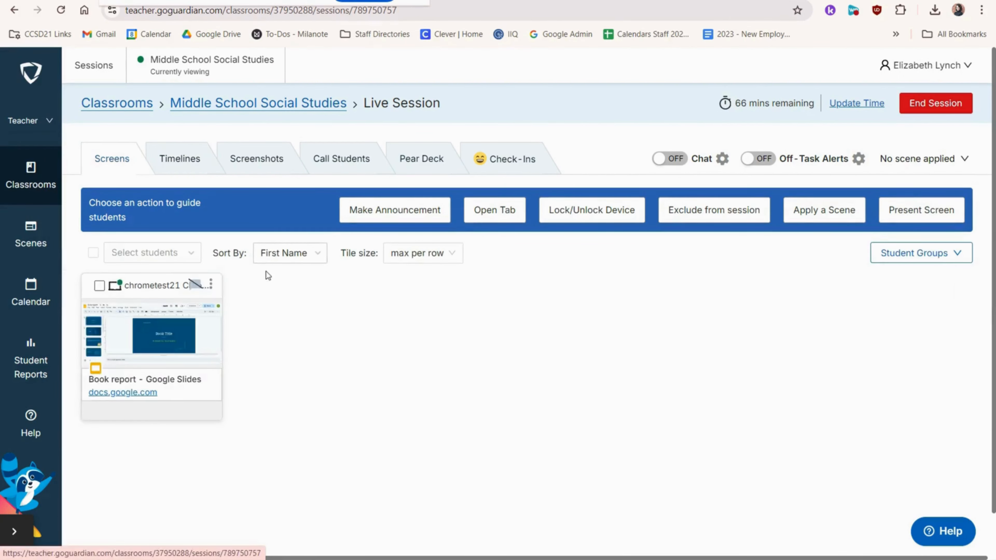
Step: Open the student's screen view and take a screenshot of it
{"action": "left_click", "coordinate": [174, 336]}
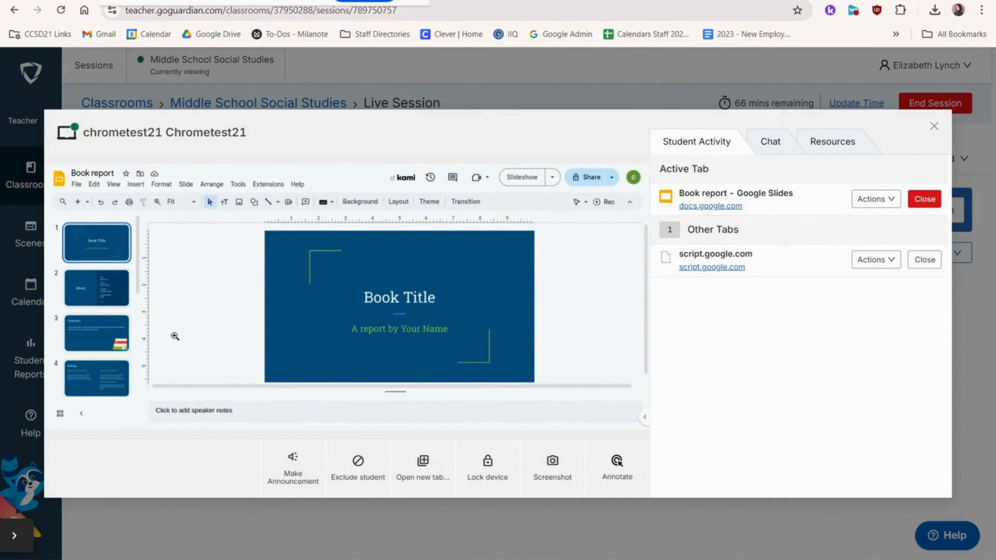
{"action": "left_click", "coordinate": [547, 473]}
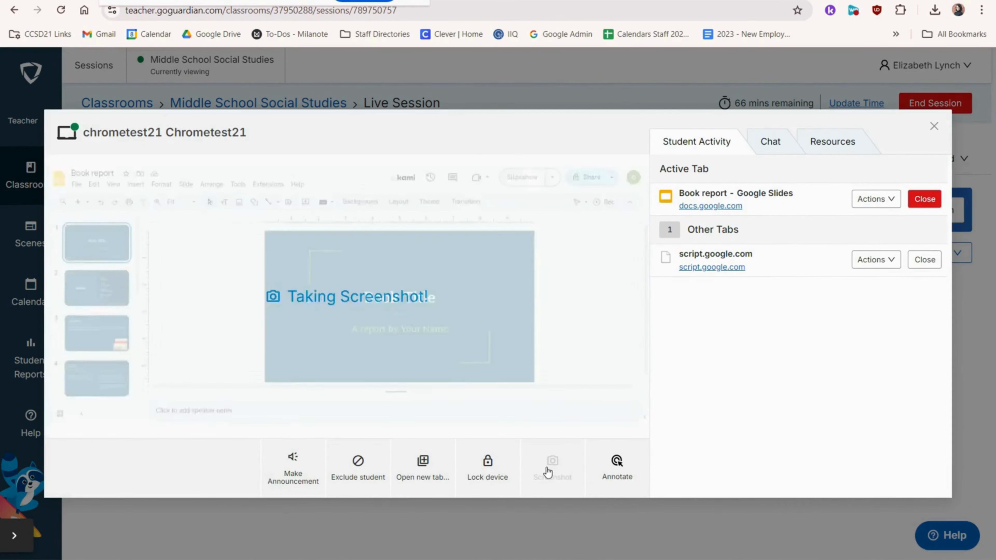
{"action": "key", "text": "Escape"}
Step: Review the captured screenshots and the school's call policies for calling students
{"action": "left_click", "coordinate": [259, 158]}
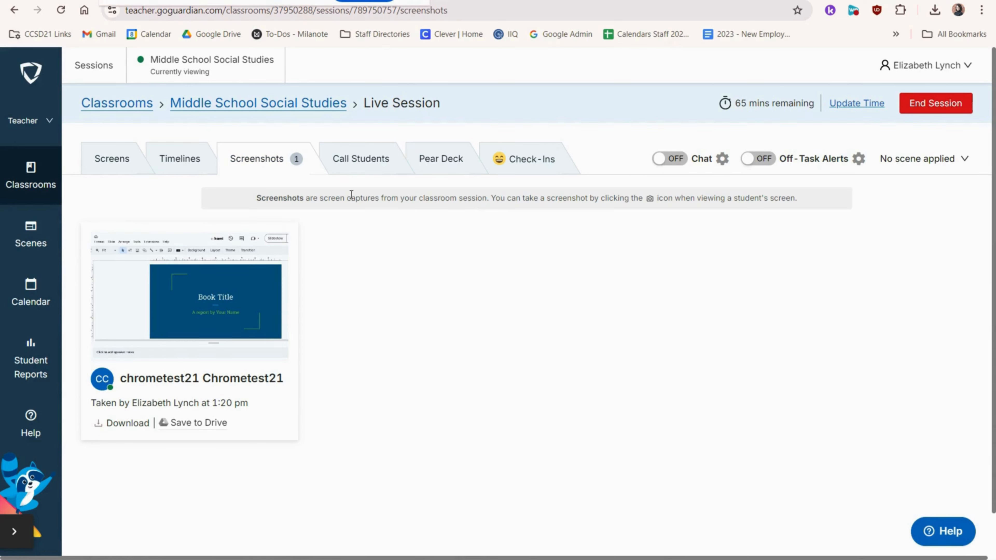
{"action": "left_click", "coordinate": [359, 159]}
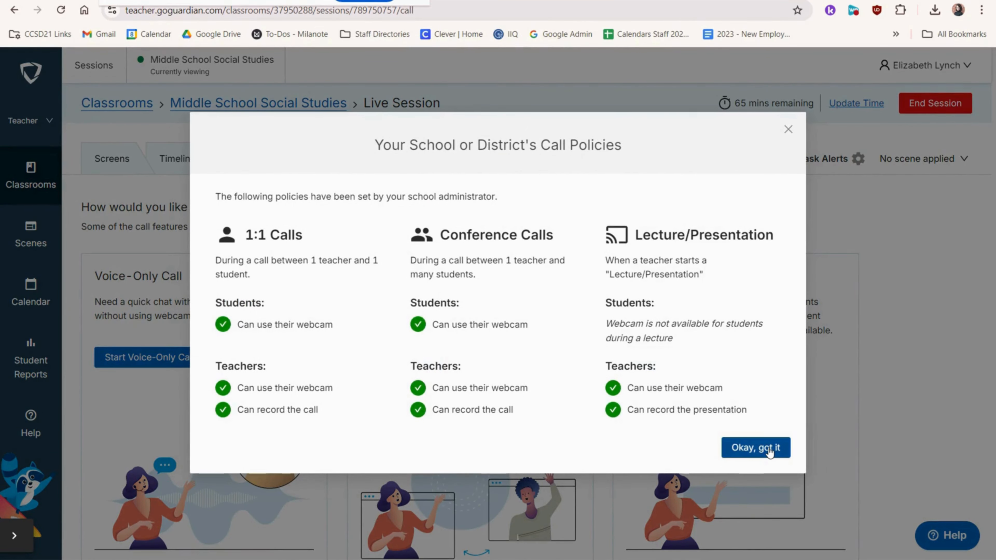
{"action": "left_click", "coordinate": [769, 451]}
Step: Present the Pear Deck "Copy of Pear Deck Math: Practicing Multiples of 3" live to all students
{"action": "left_click", "coordinate": [448, 158]}
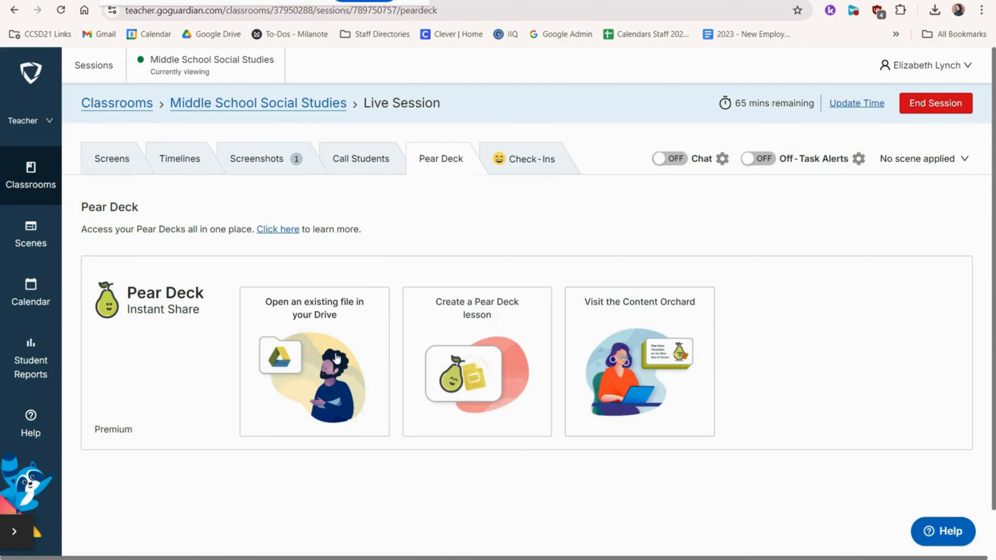
{"action": "left_click", "coordinate": [336, 358]}
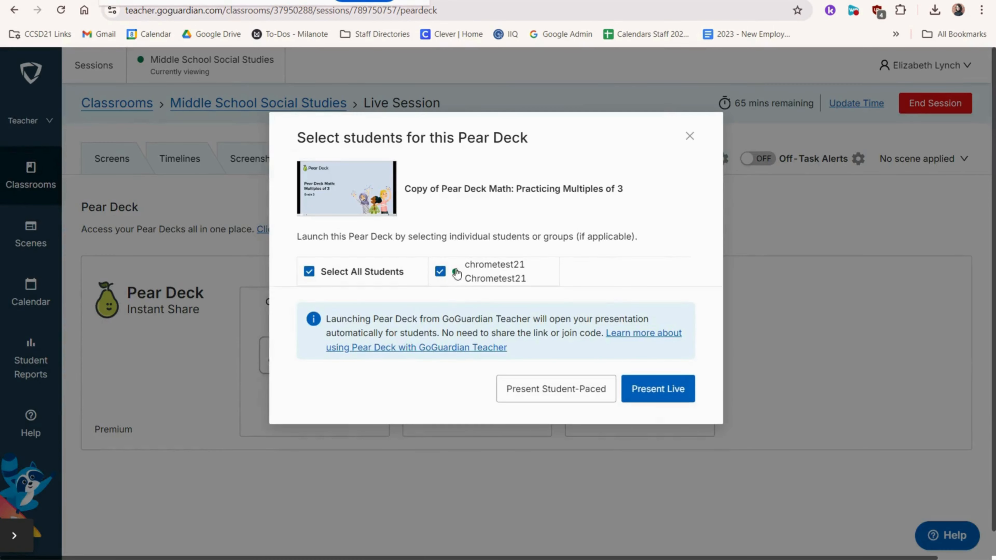
{"action": "left_click", "coordinate": [670, 385]}
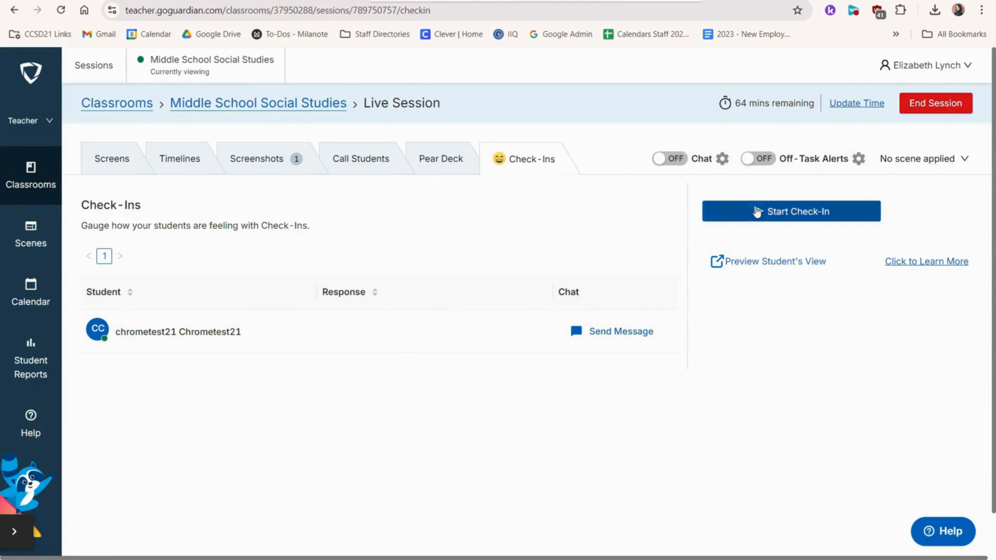
Step: Run a student Check-In, preview the student's view of it, and stop the Check-In
{"action": "left_click", "coordinate": [756, 212]}
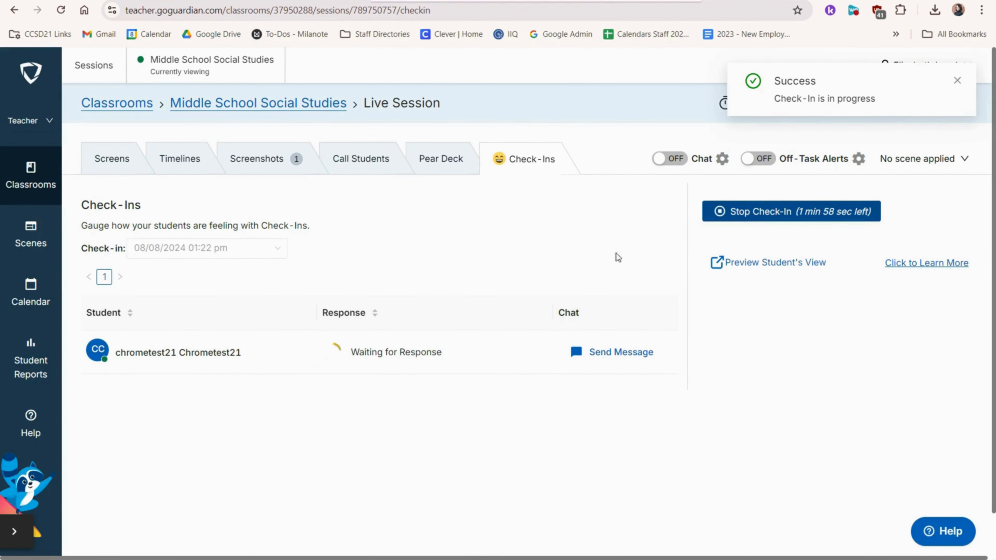
{"action": "left_click", "coordinate": [769, 262]}
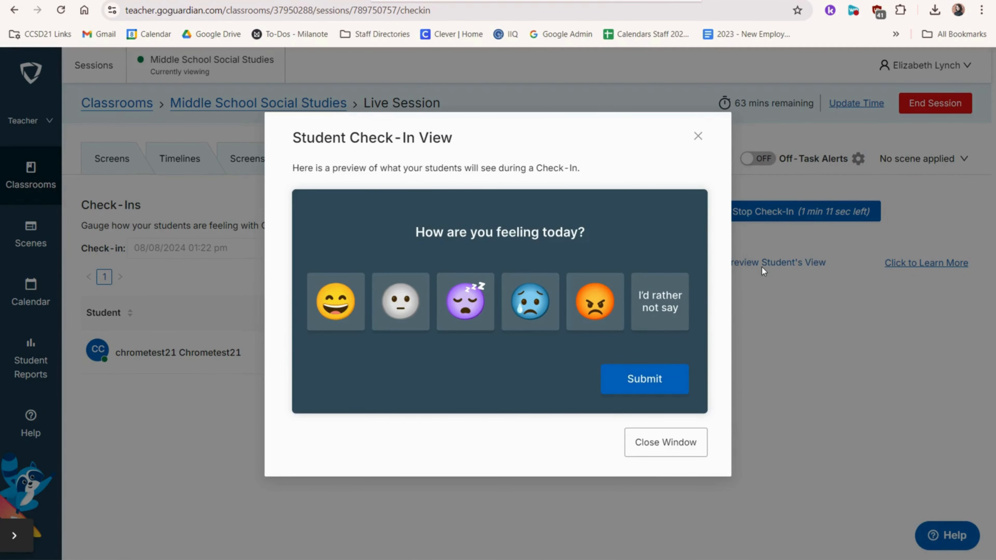
{"action": "left_click", "coordinate": [698, 135]}
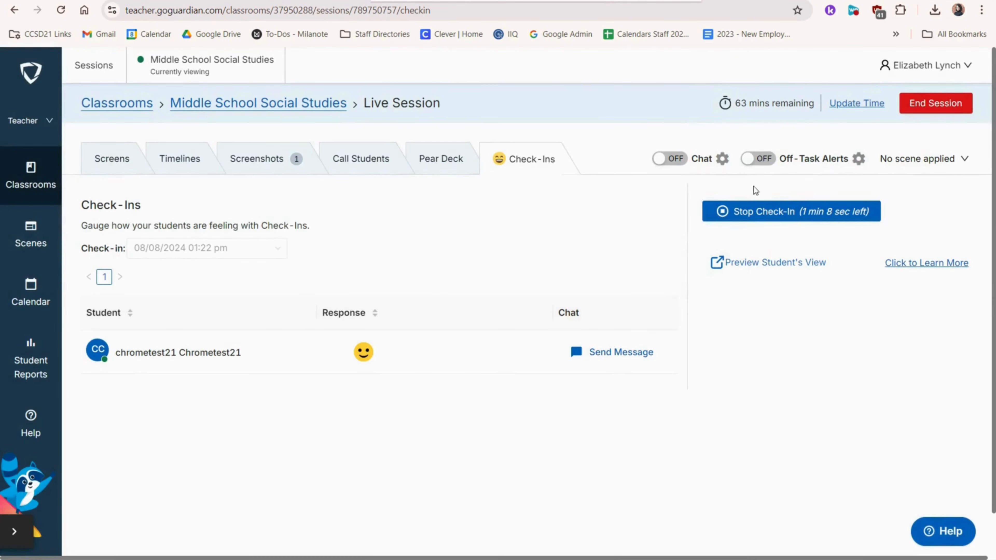
{"action": "left_click", "coordinate": [802, 215]}
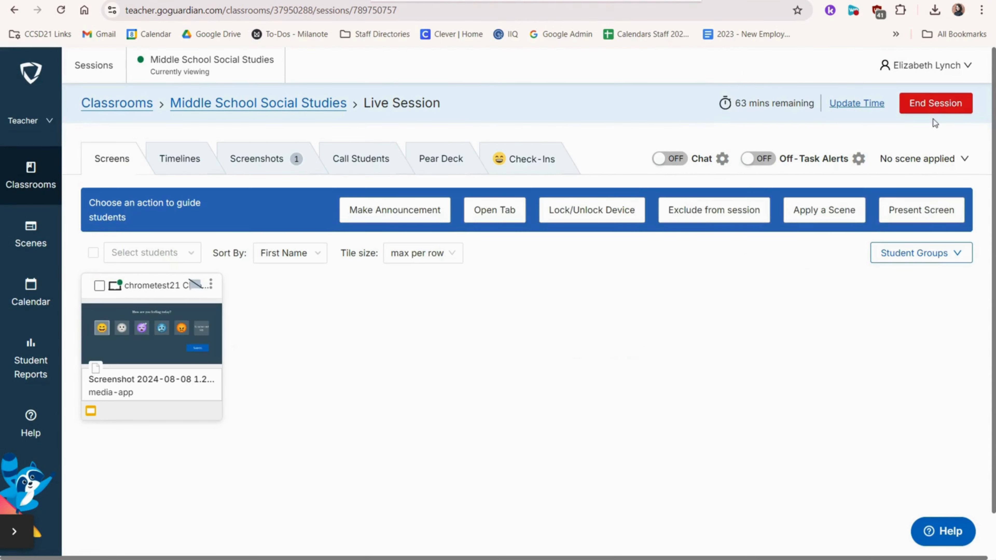
Step: End the live class session
{"action": "left_click", "coordinate": [940, 105]}
{"action": "left_click", "coordinate": [619, 301]}
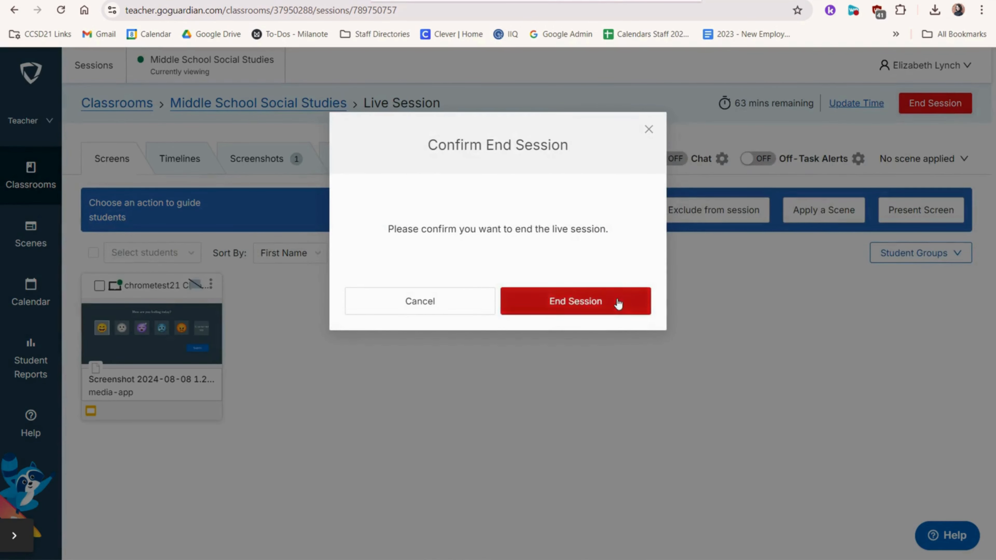